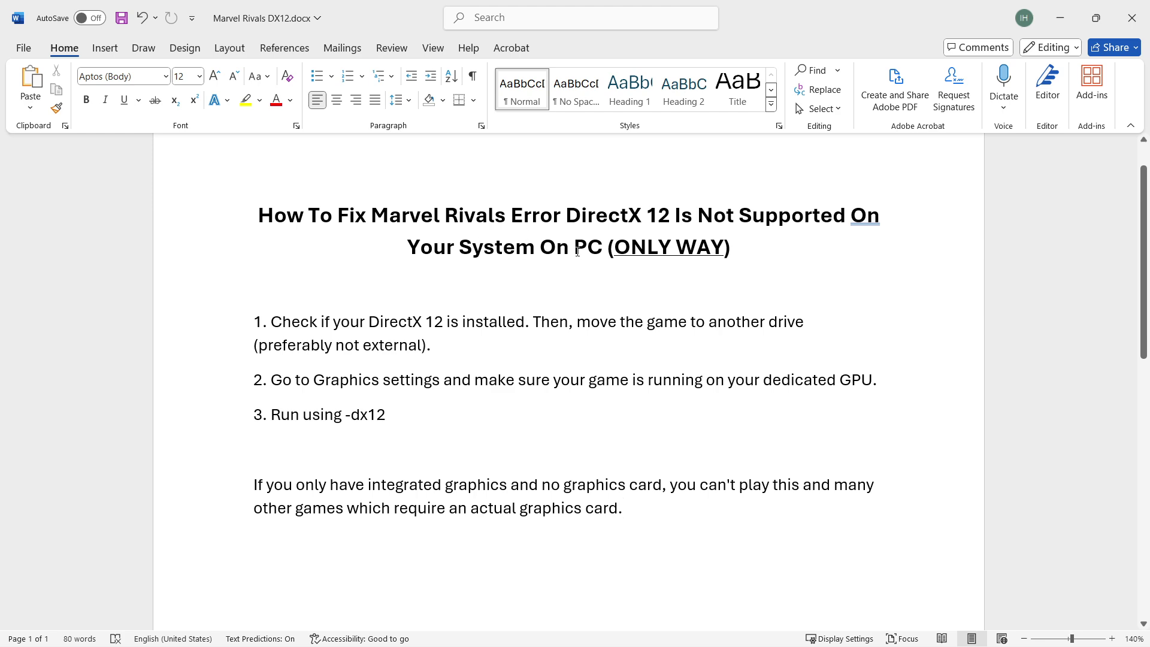
# Select the words 'ONLY WAY' in the guide's title, then deselect them
pyautogui.moveTo(610, 250); pyautogui.dragTo(641, 254)
pyautogui.click(724, 252)
pyautogui.click(648, 285)
# Select the three numbered fix steps and place the cursor after -dx12
pyautogui.moveTo(265, 322); pyautogui.dragTo(390, 417)
pyautogui.click(389, 416)
pyautogui.scroll(1, 471, 366)
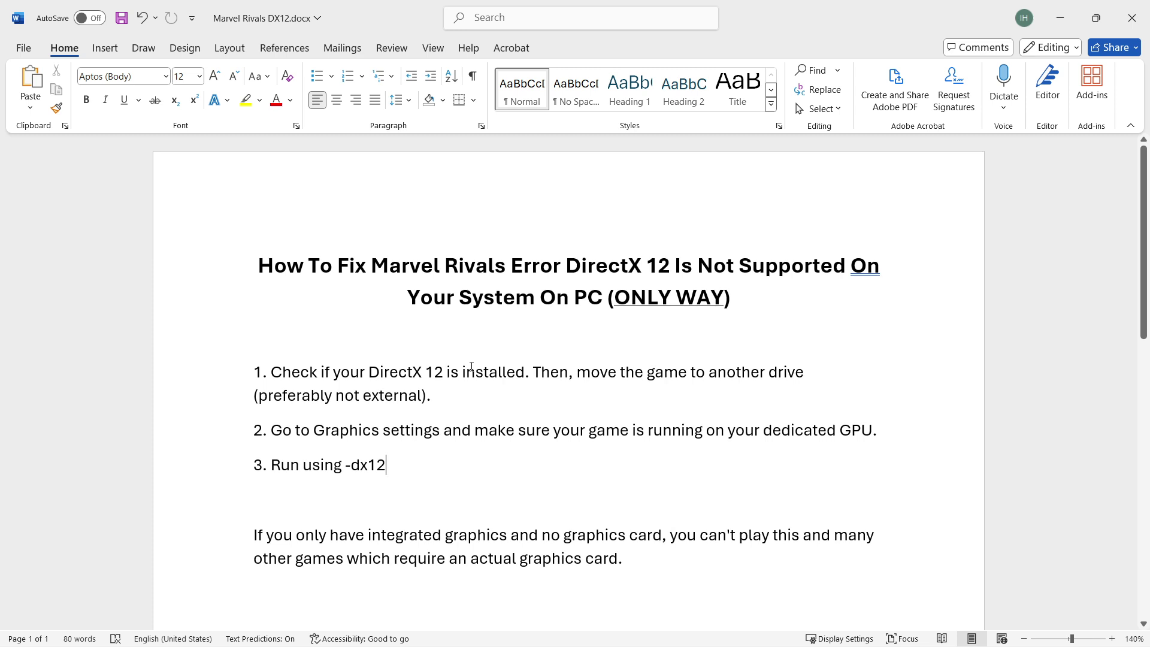
pyautogui.scroll(-1, 471, 367)
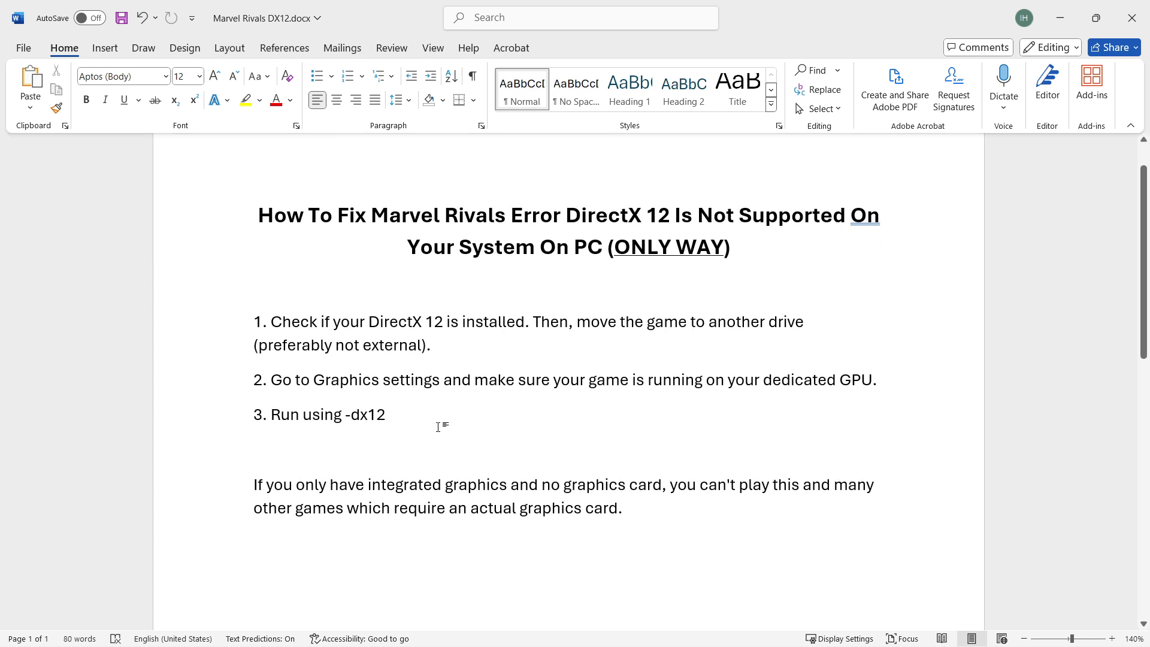
pyautogui.scroll(1, 438, 427)
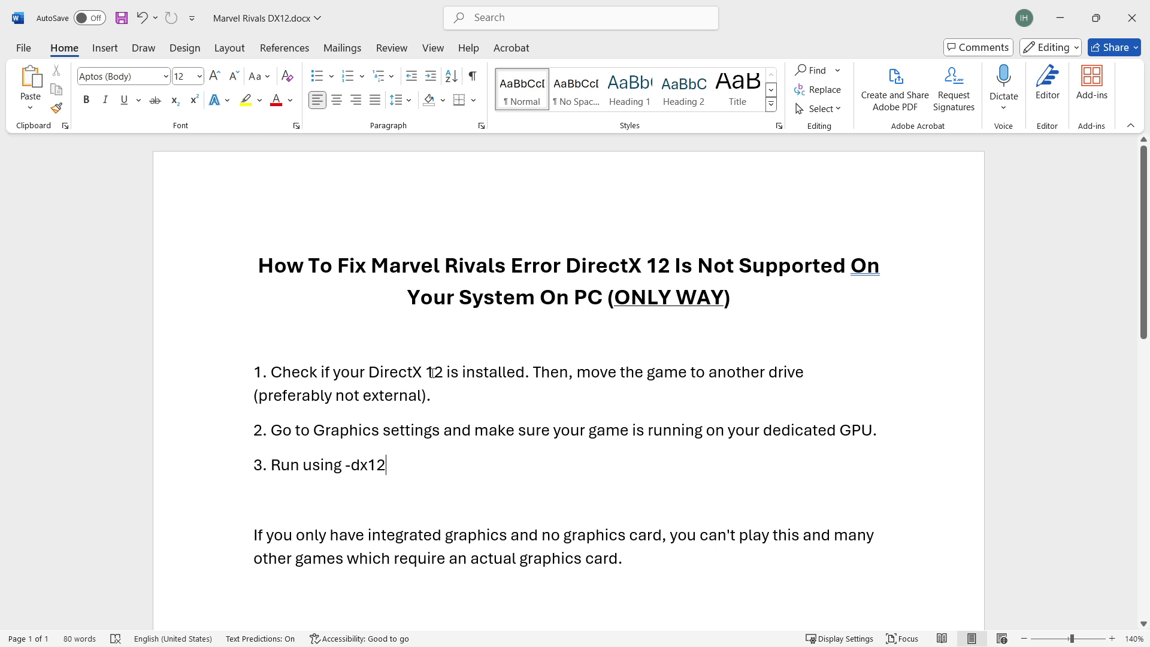
# Run dxdiag from Windows Search to check DirectX, then close the diagnostic tool
pyautogui.moveTo(501, 642)
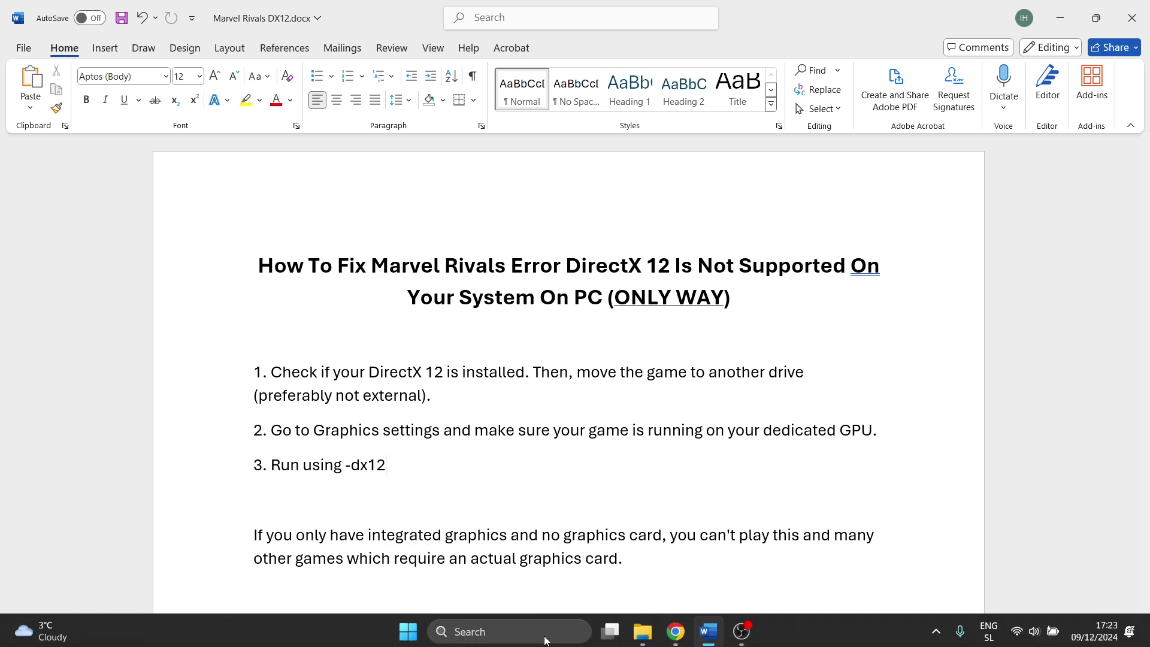
pyautogui.click(502, 633)
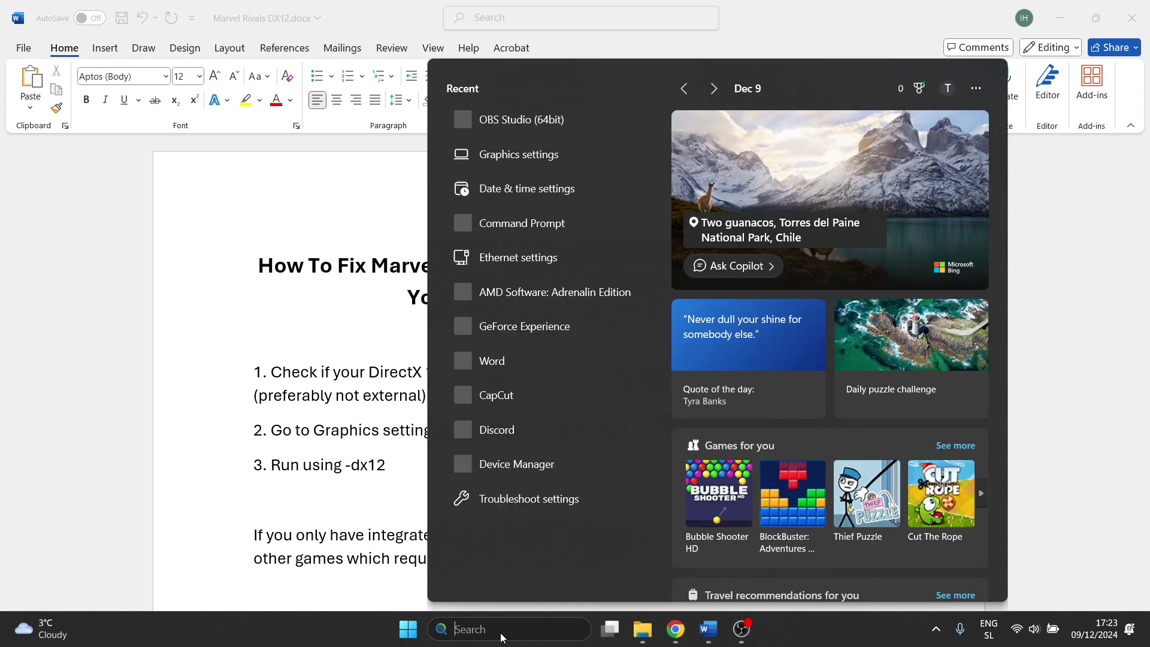
pyautogui.write('dxdiag')
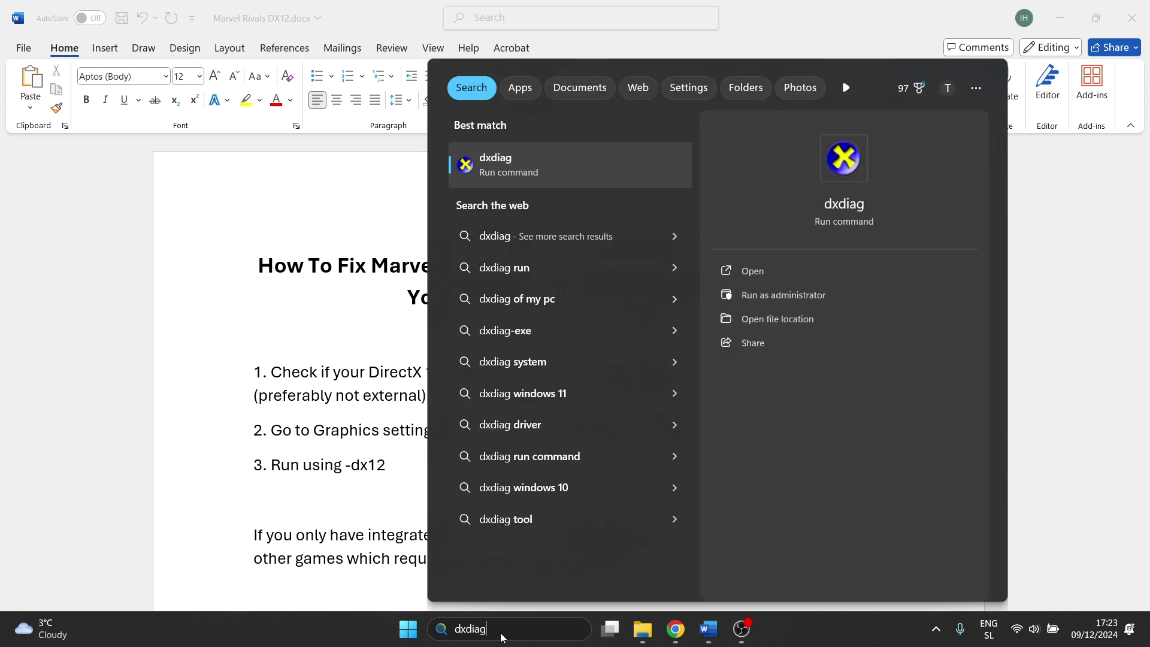
pyautogui.click(557, 174)
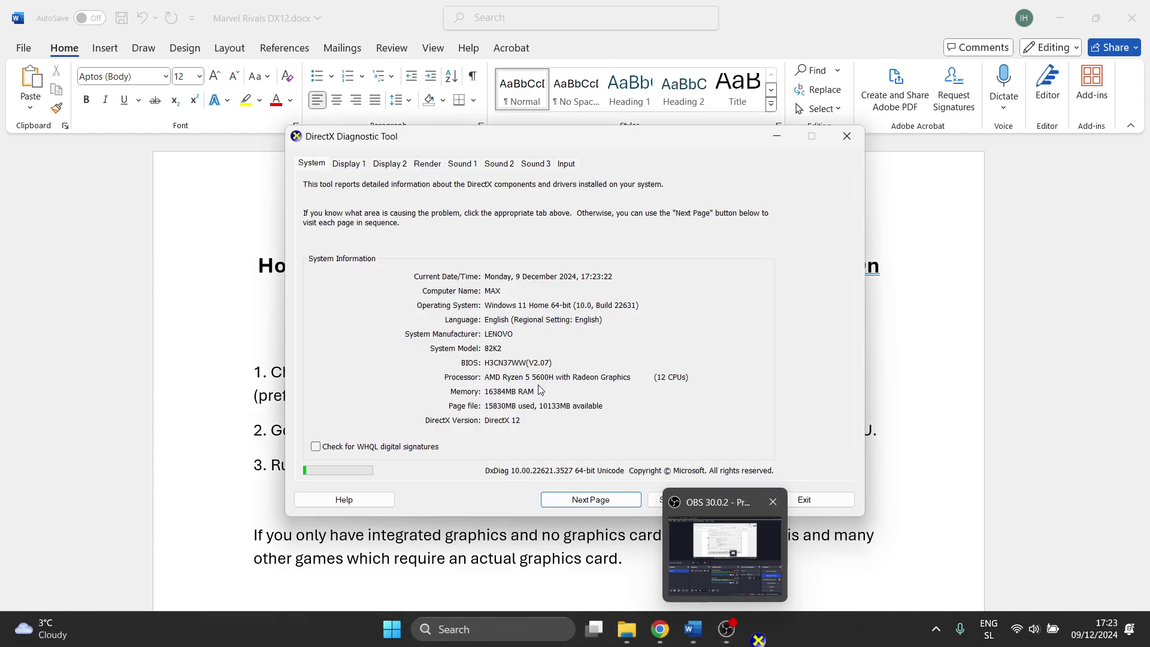
pyautogui.moveTo(613, 136); pyautogui.dragTo(617, 124)
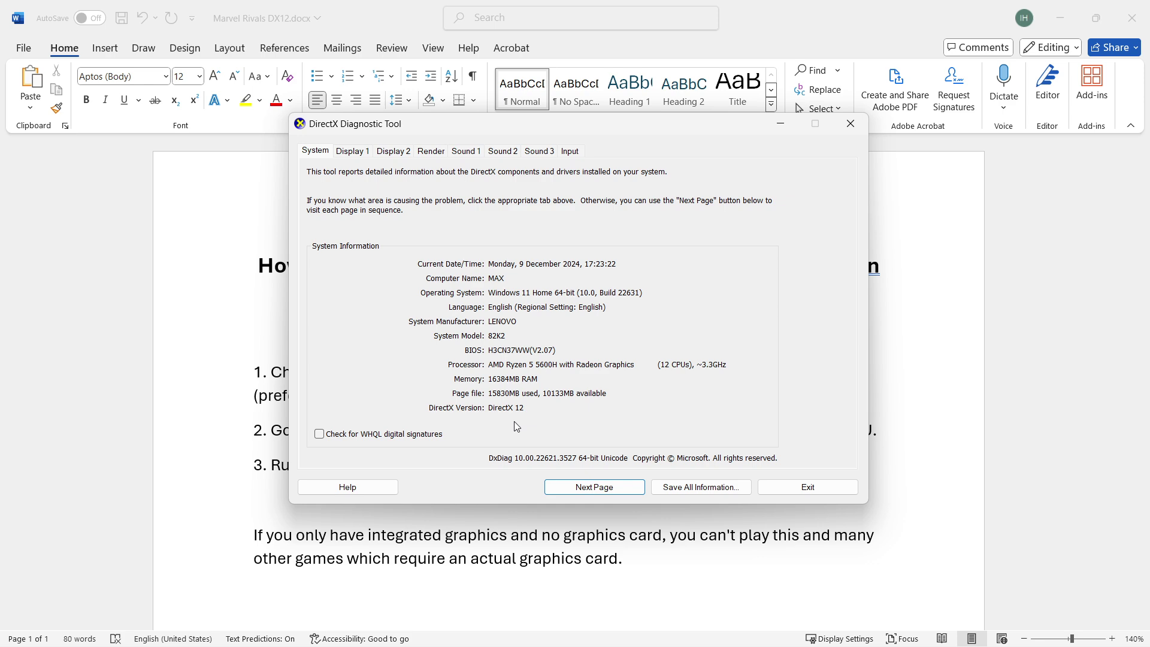
pyautogui.click(851, 125)
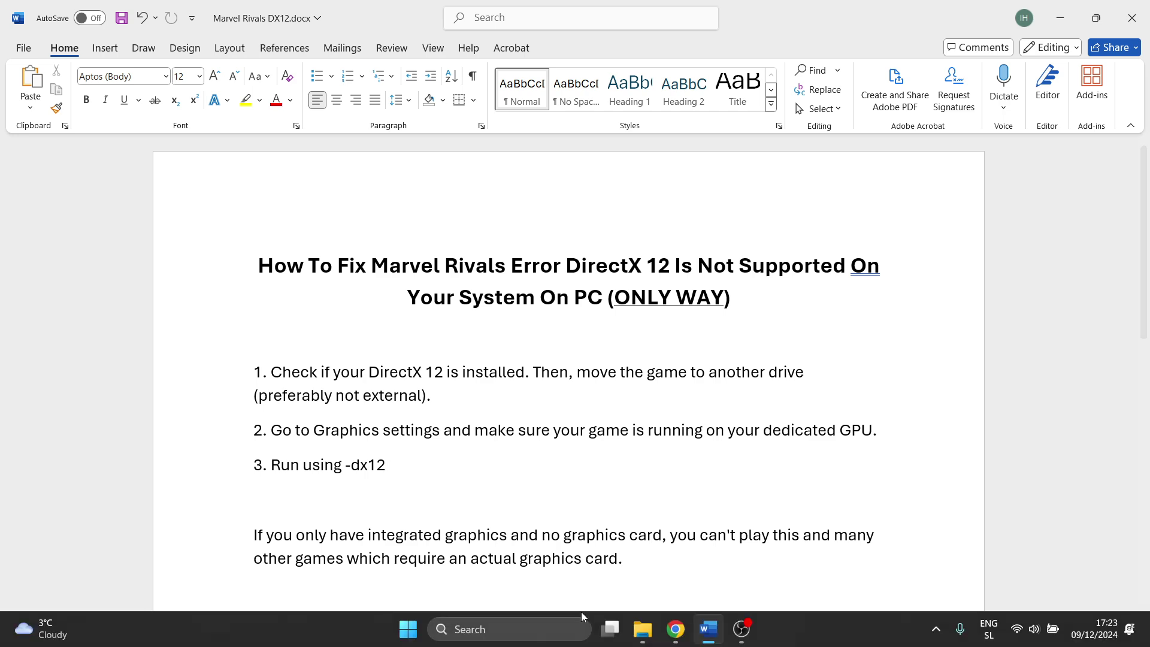
# Search for 'steam' and launch Steam as administrator
pyautogui.click(556, 631)
pyautogui.write('strea')
pyautogui.press('BackSpace')
pyautogui.press('BackSpace')
pyautogui.press('BackSpace')
pyautogui.write('eam')
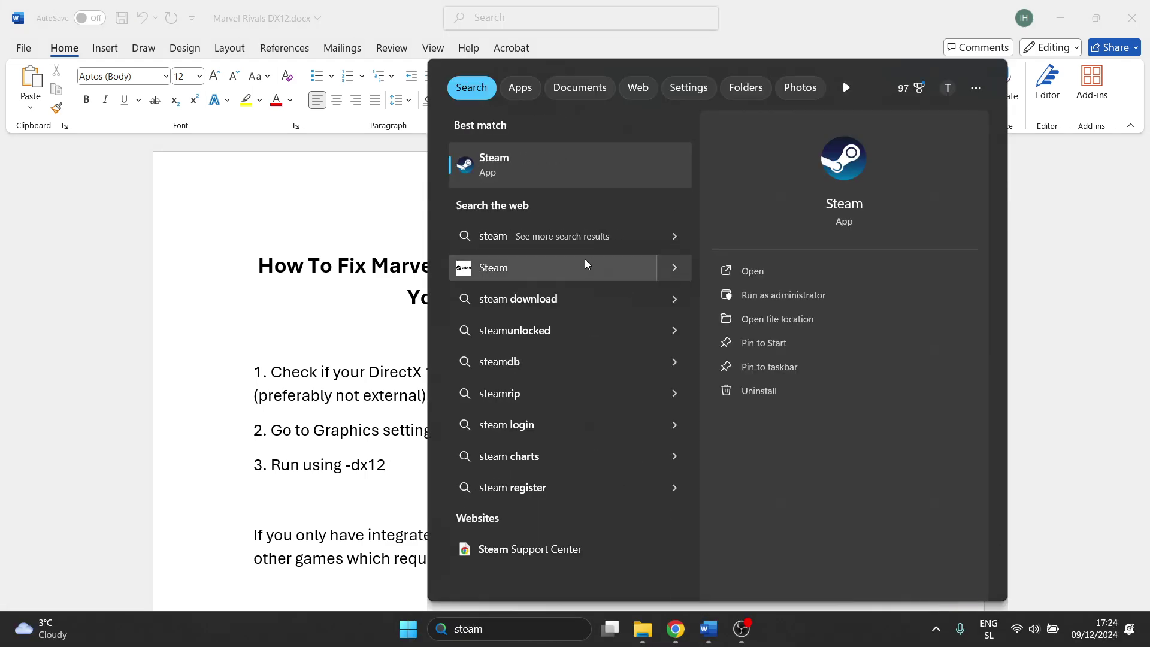
pyautogui.rightClick(595, 181)
pyautogui.click(638, 191)
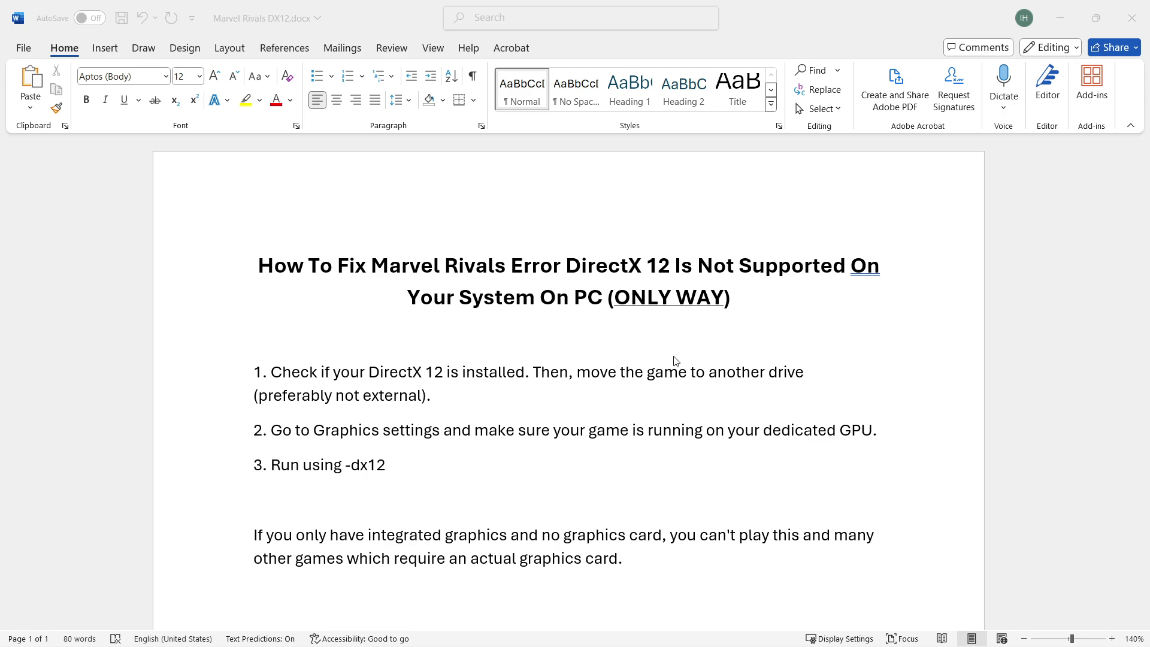
pyautogui.moveTo(653, 616)
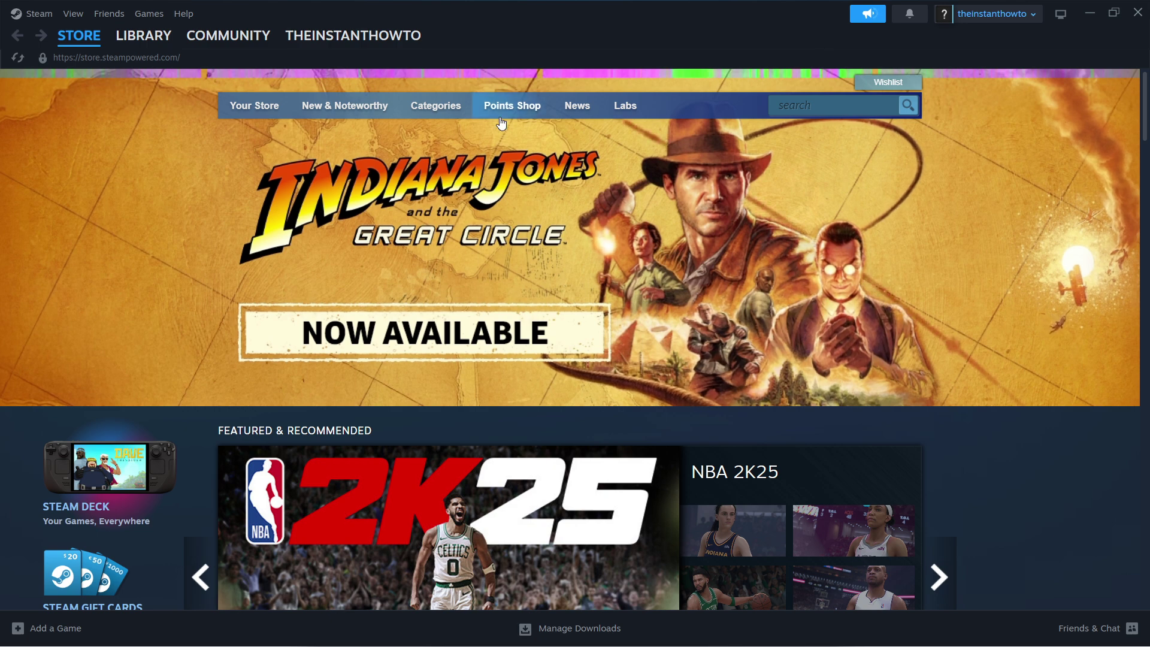
# In the Library, open Once Human's gear menu, then close it without uninstalling
pyautogui.click(139, 37)
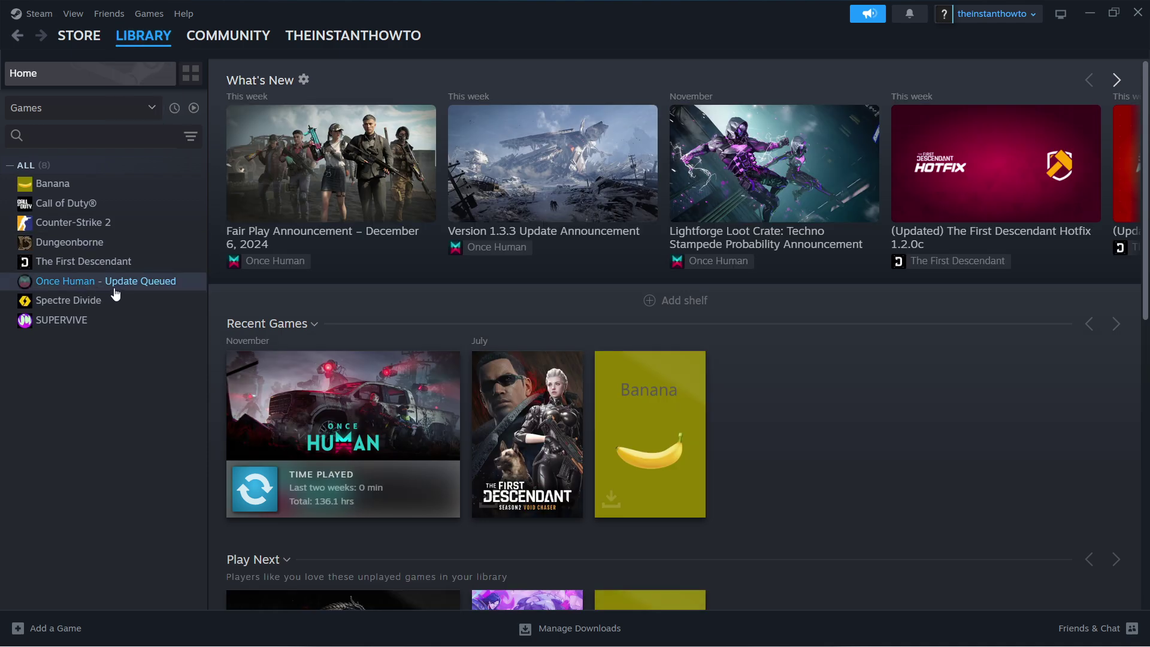
pyautogui.click(116, 290)
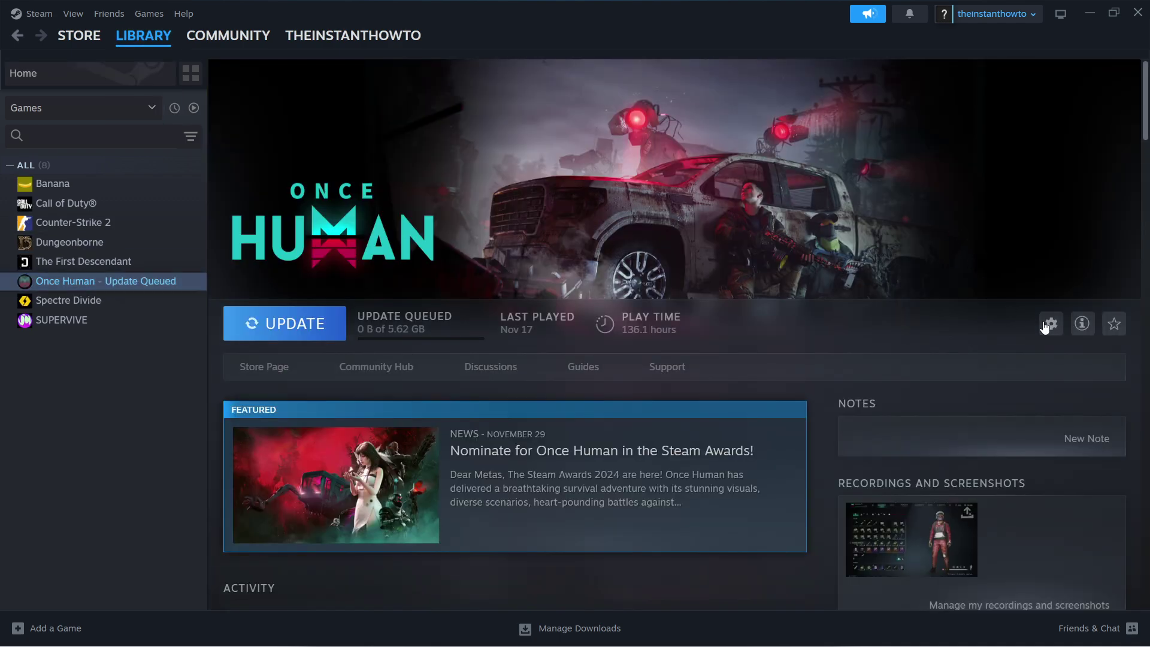
pyautogui.click(1051, 324)
pyautogui.moveTo(1099, 410)
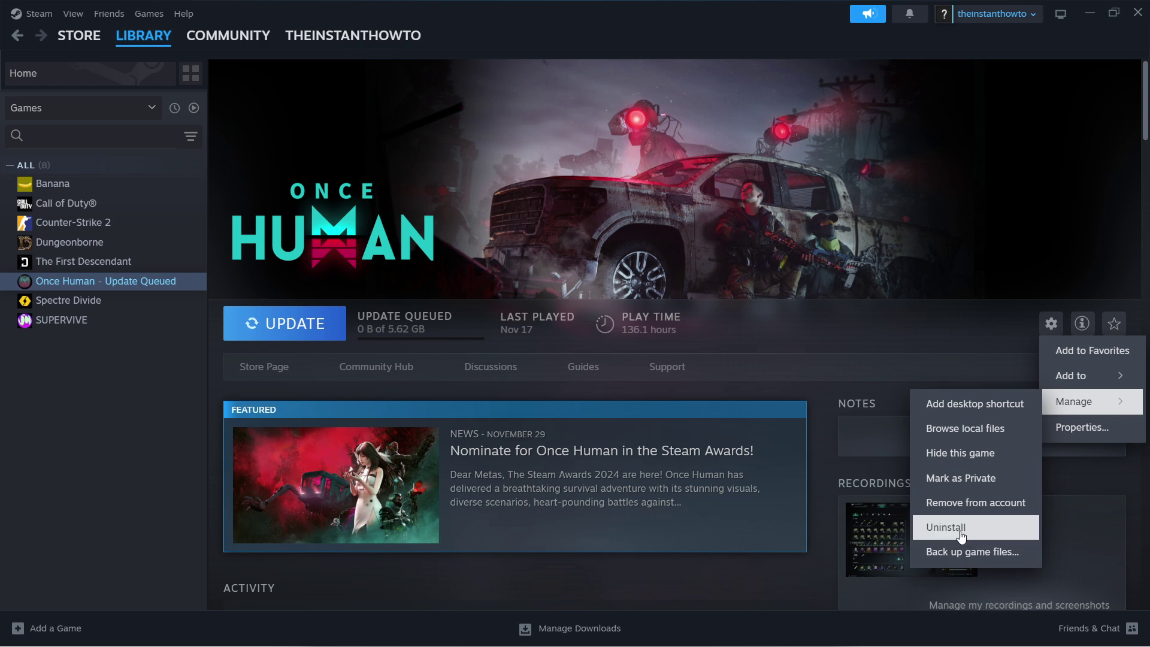
pyautogui.click(828, 351)
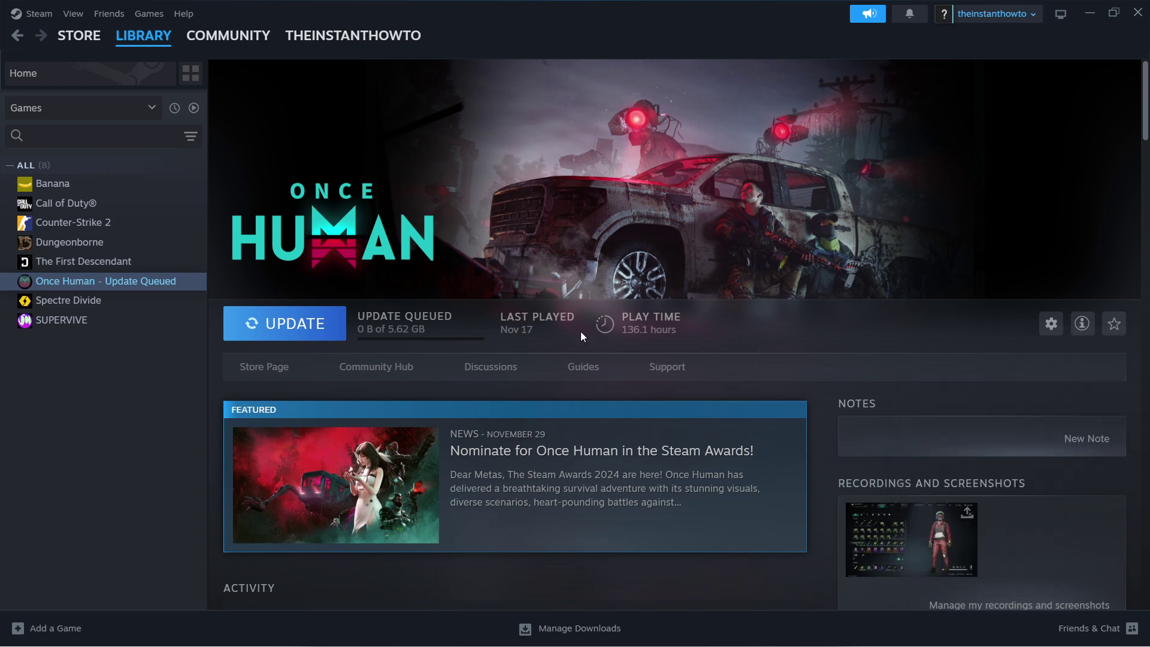
pyautogui.click(102, 267)
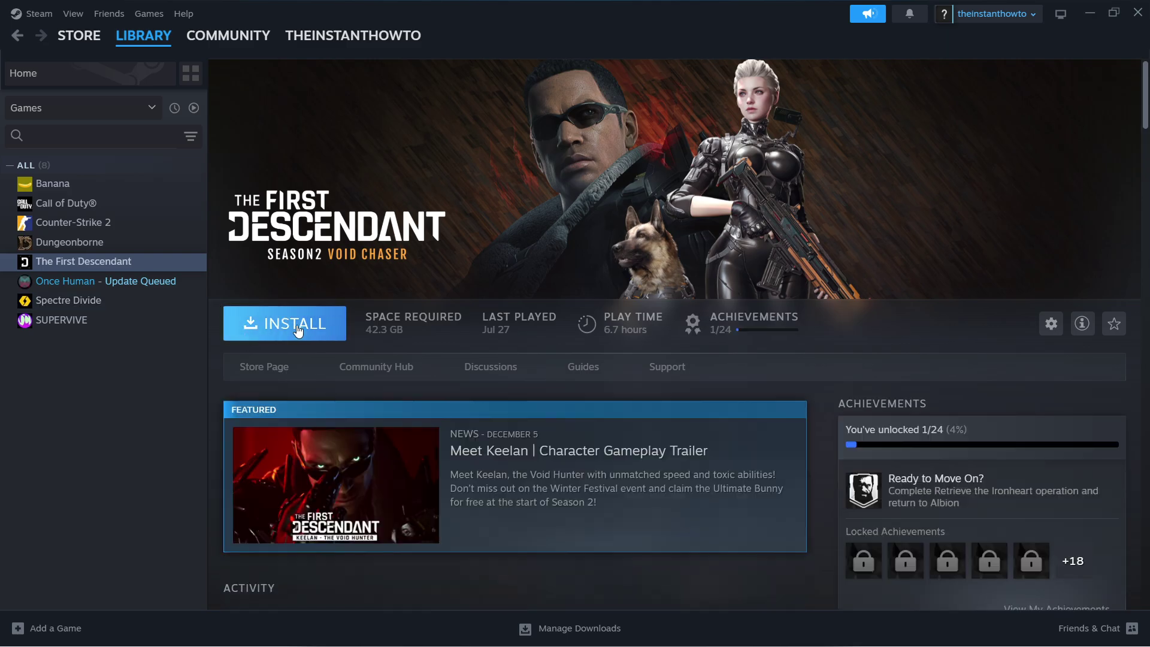
pyautogui.click(297, 325)
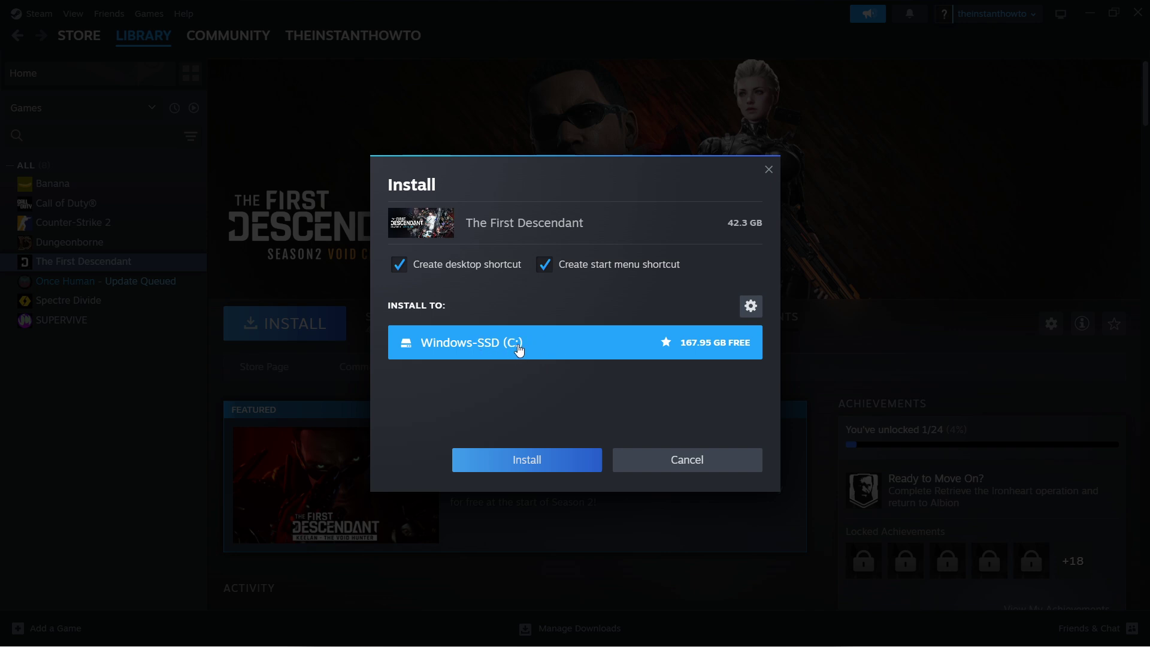
pyautogui.click(769, 170)
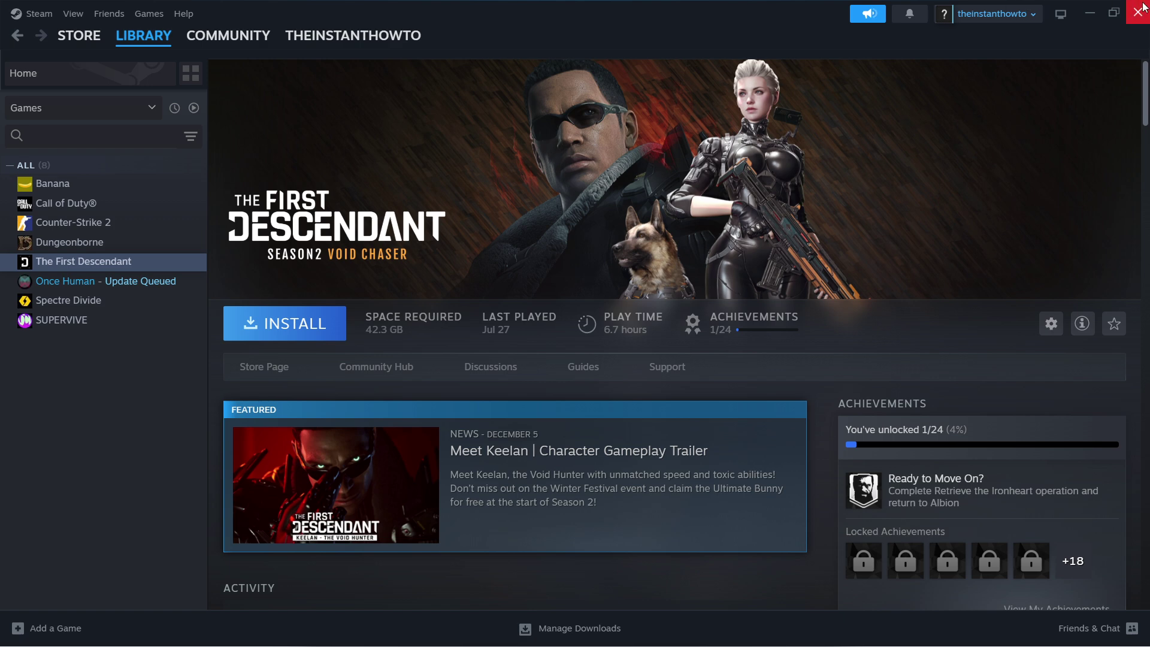
# Minimize Steam, dismiss its promo popup, and search Windows for 'graphics'
pyautogui.click(1088, 13)
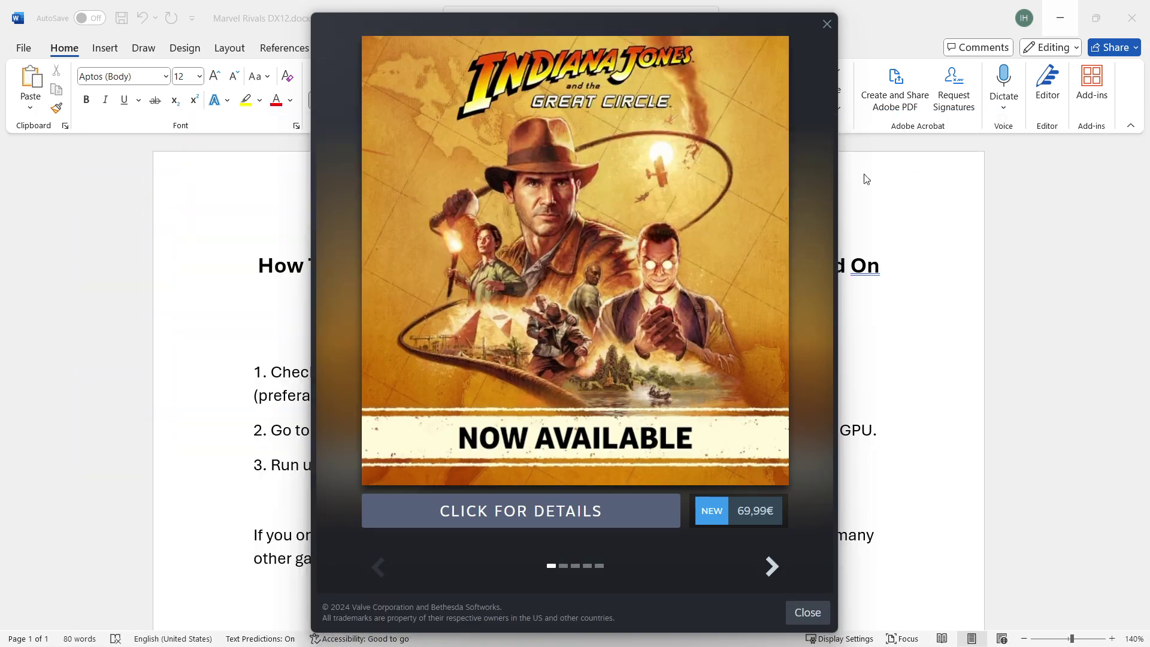
pyautogui.click(827, 24)
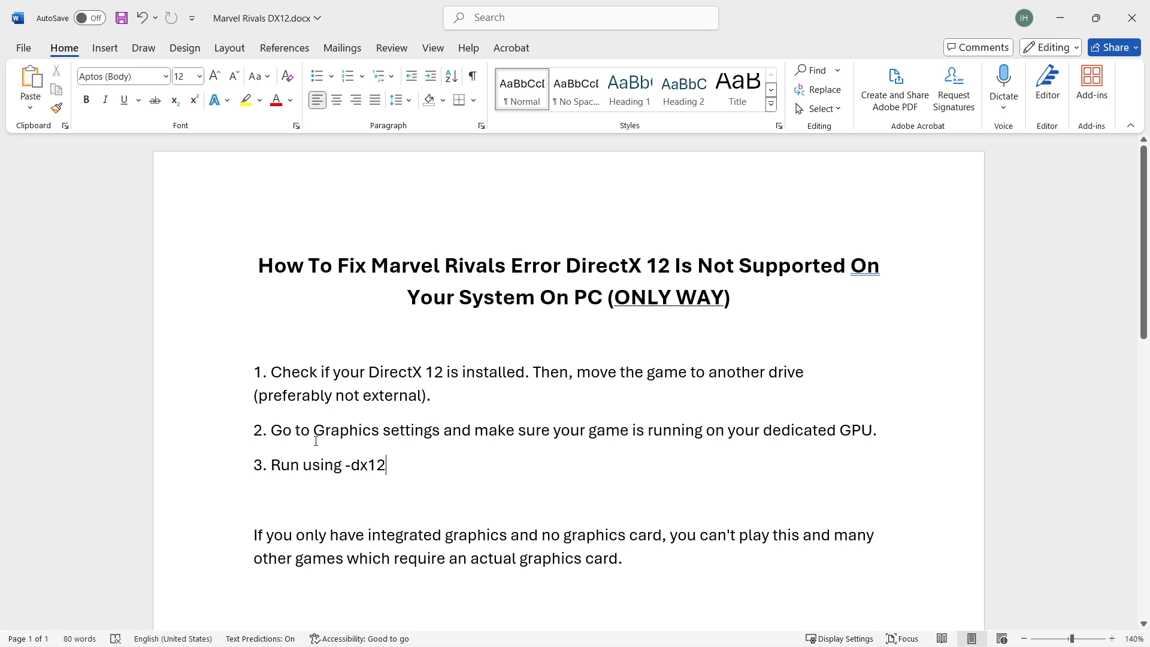
pyautogui.moveTo(437, 640)
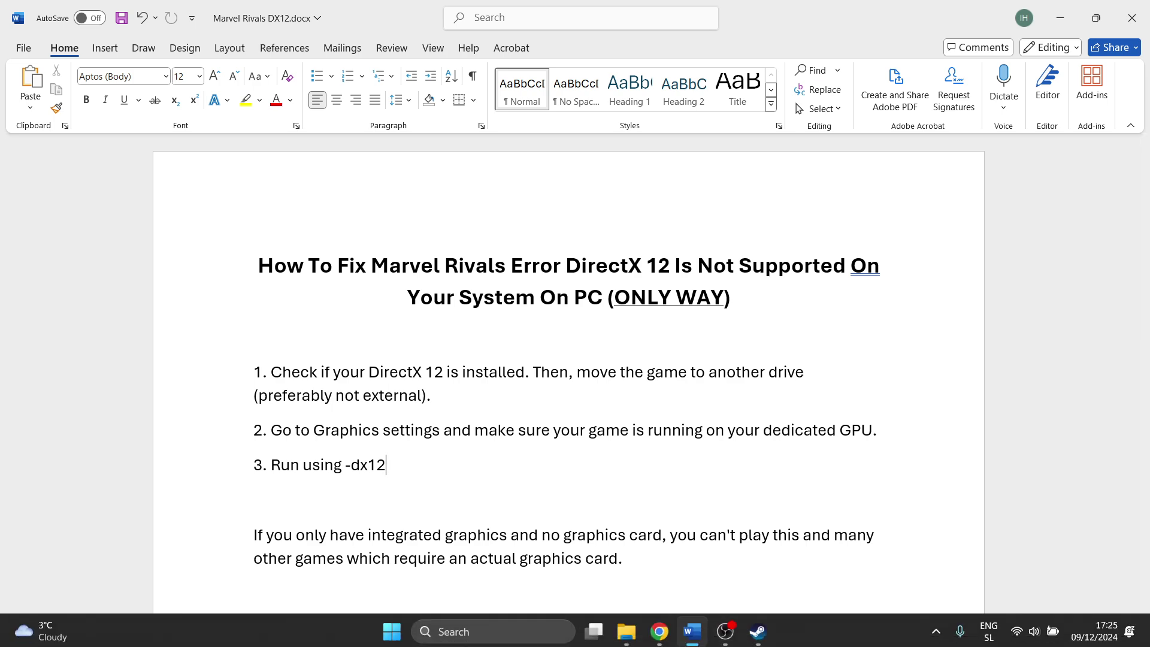
pyautogui.click(467, 635)
pyautogui.write('graphics settings')
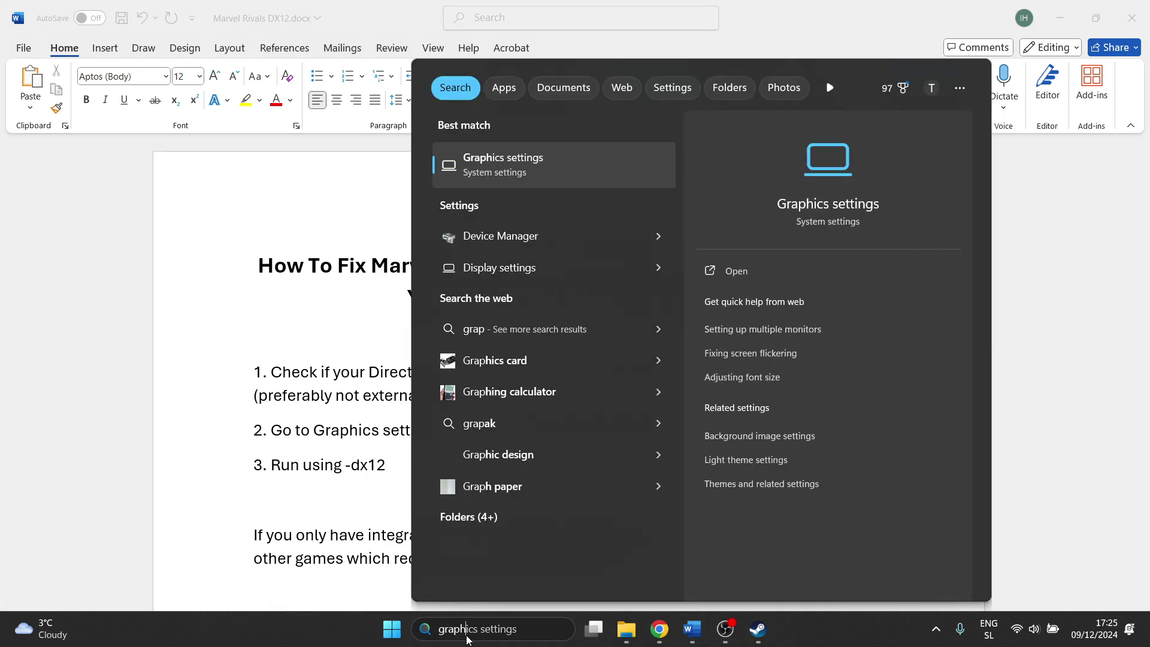
# Open Graphics settings and show the Graphics preference options for ONCE_HUMAN.exe
pyautogui.click(544, 173)
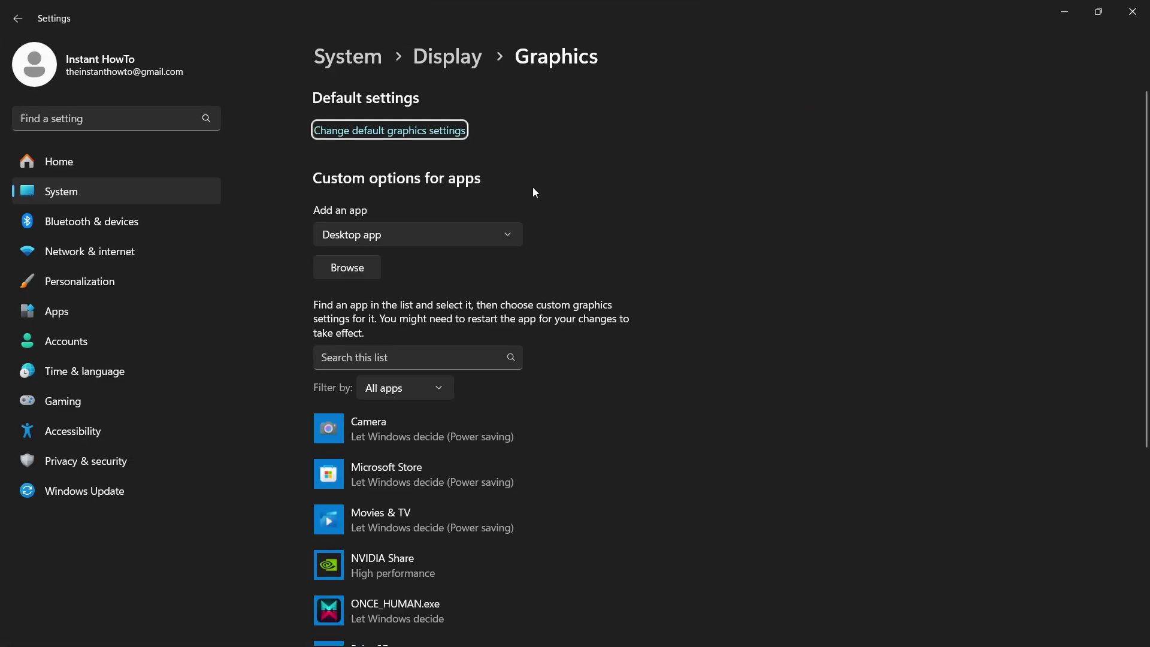
pyautogui.scroll(-5, 532, 209)
pyautogui.scroll(1, 526, 239)
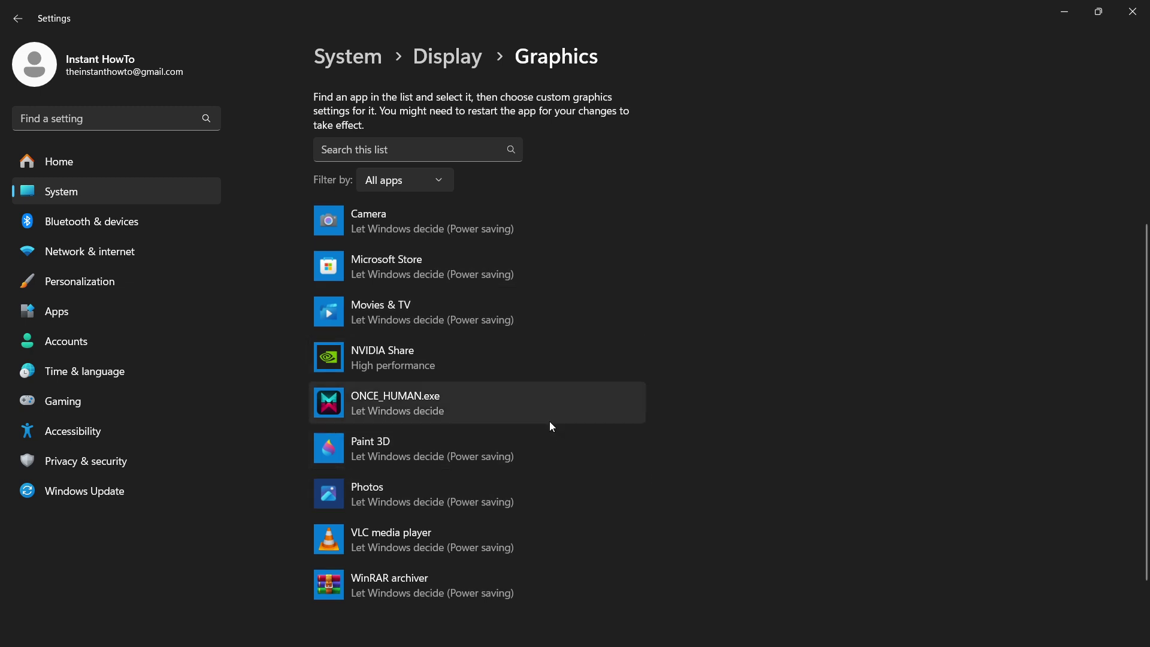
pyautogui.click(500, 407)
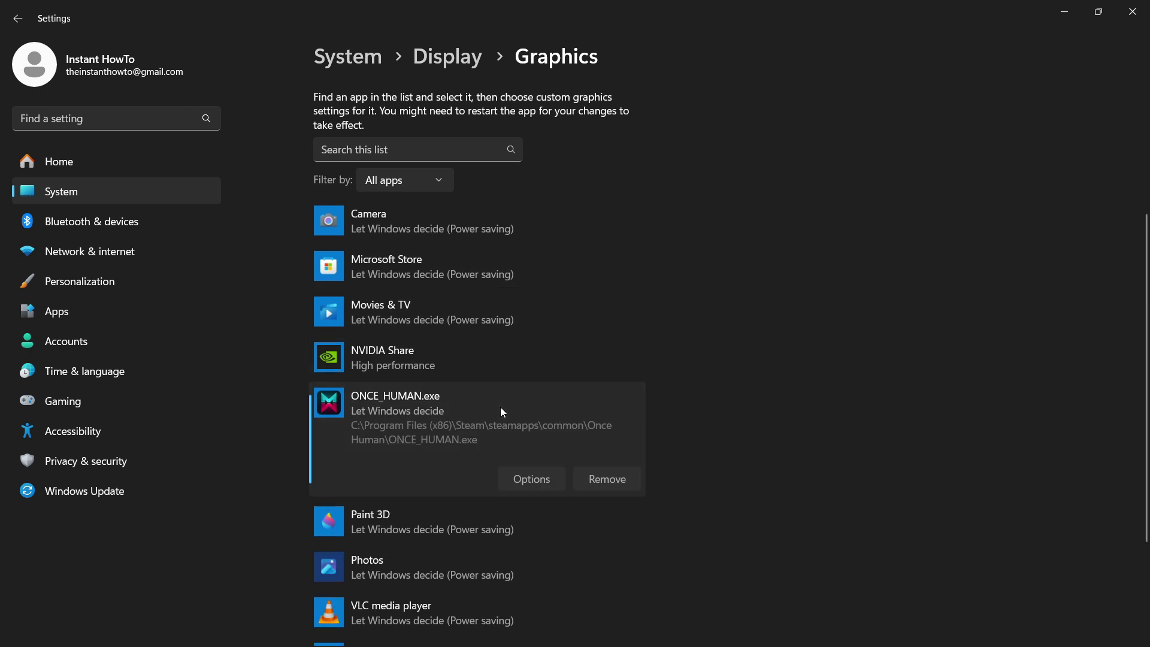
pyautogui.click(536, 485)
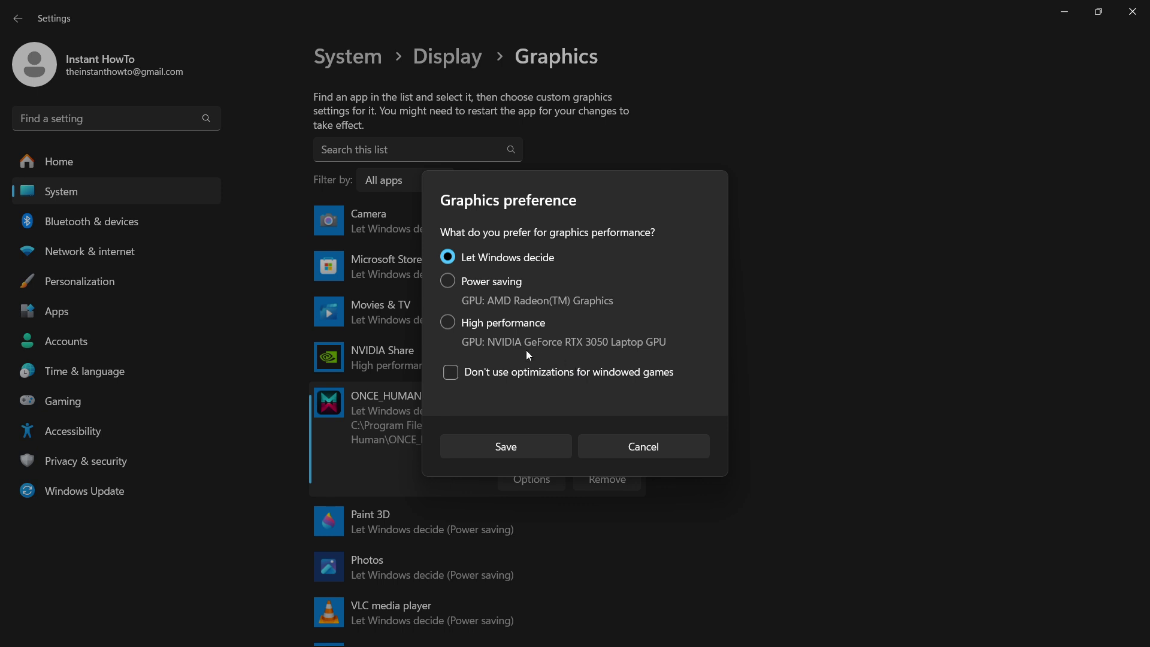
# Cancel the preference dialog, close Settings, and change the third fix's -dx12 to -dx11
pyautogui.click(641, 448)
pyautogui.click(1131, 12)
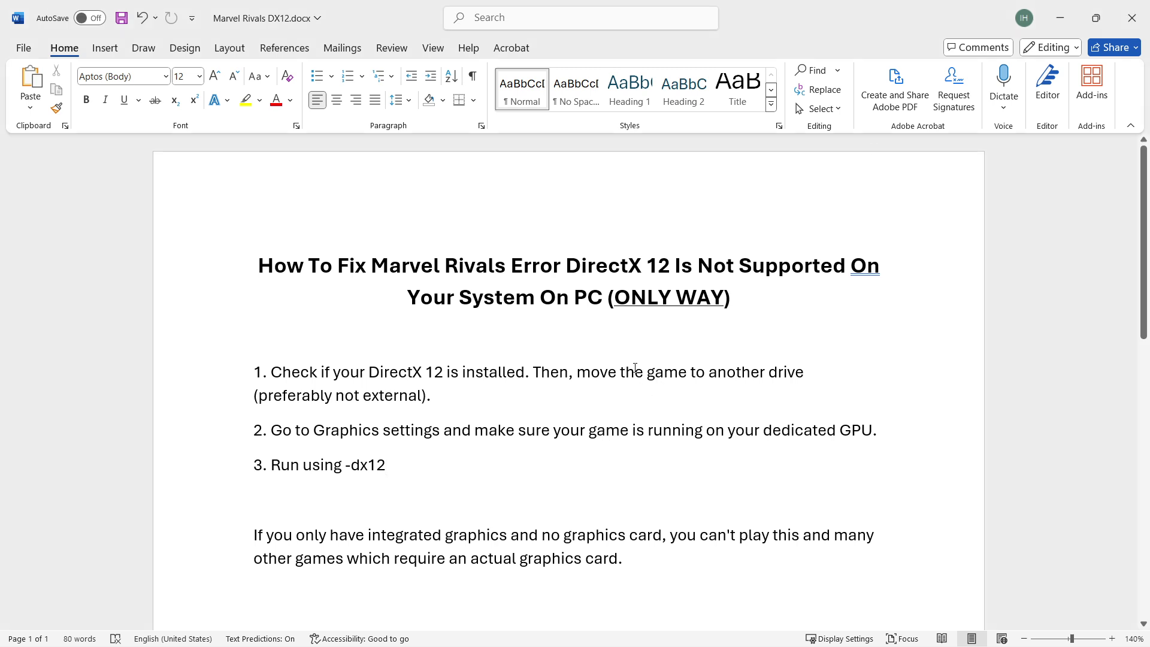
pyautogui.scroll(-1, 521, 355)
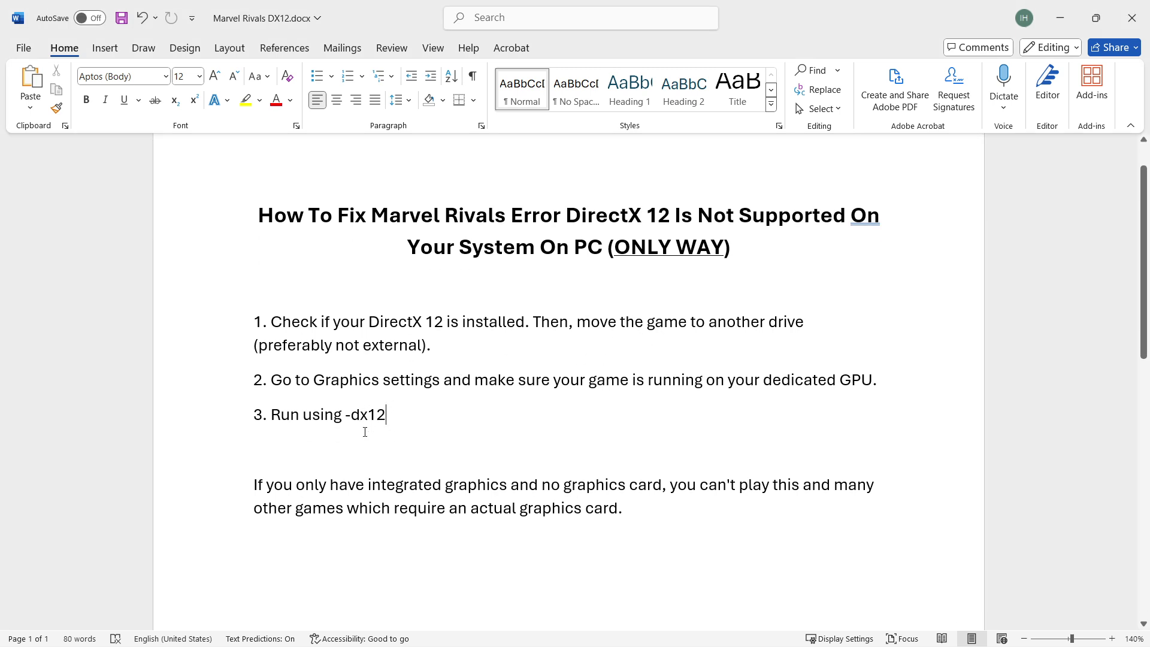
pyautogui.click(381, 416)
pyautogui.write('1')
pyautogui.hotkey('shift', 'Right')
pyautogui.press('BackSpace')
pyautogui.moveTo(388, 415); pyautogui.dragTo(345, 414)
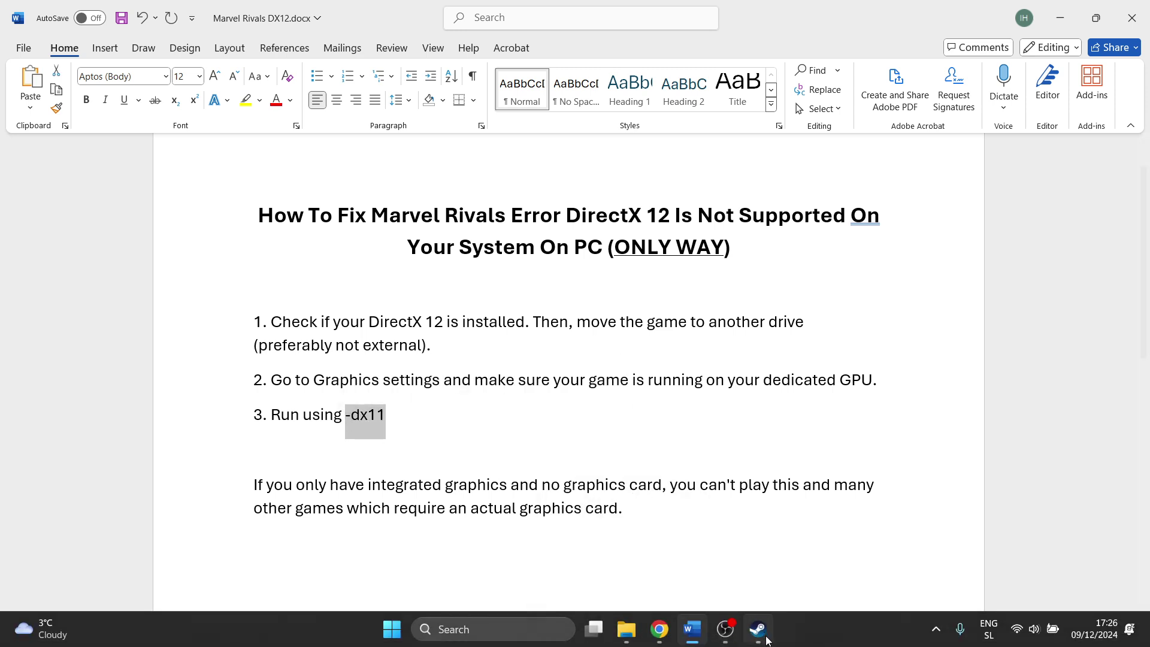
# Enter -dx11 as Once Human's launch option in its Steam Properties
pyautogui.click(757, 628)
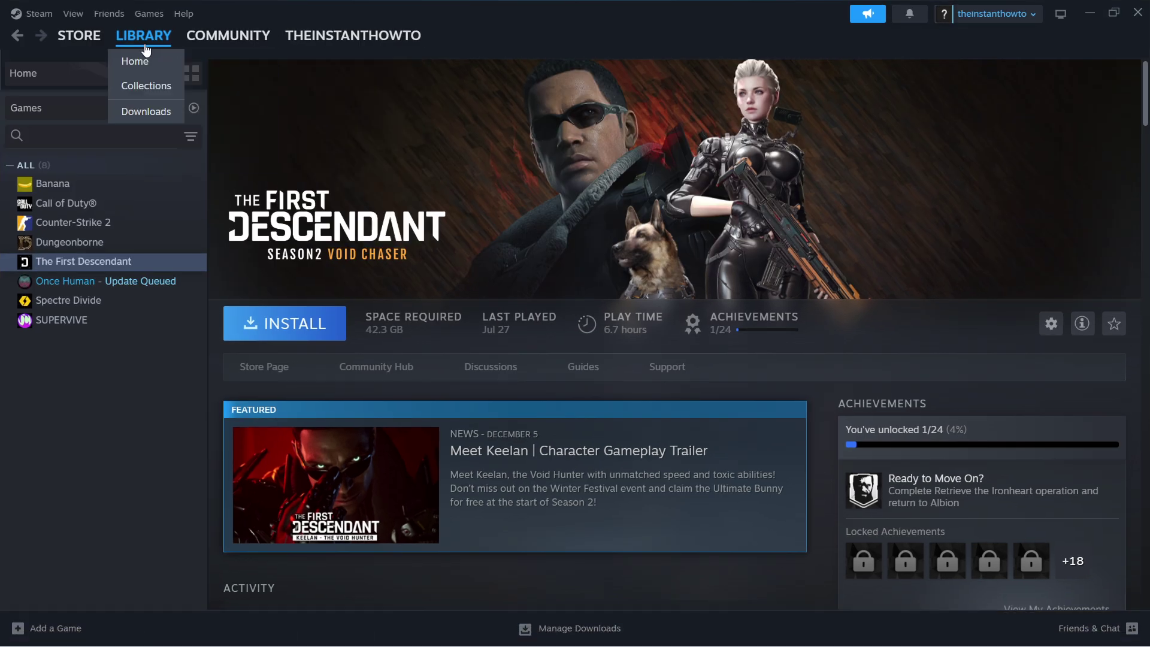
pyautogui.click(103, 282)
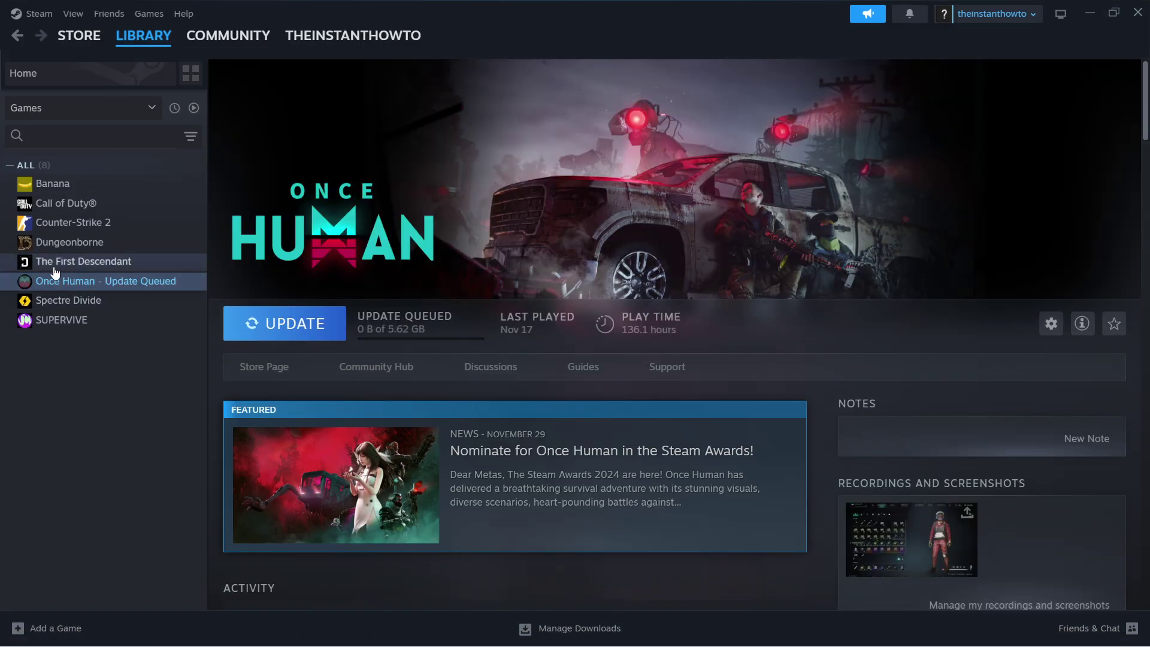
pyautogui.rightClick(108, 284)
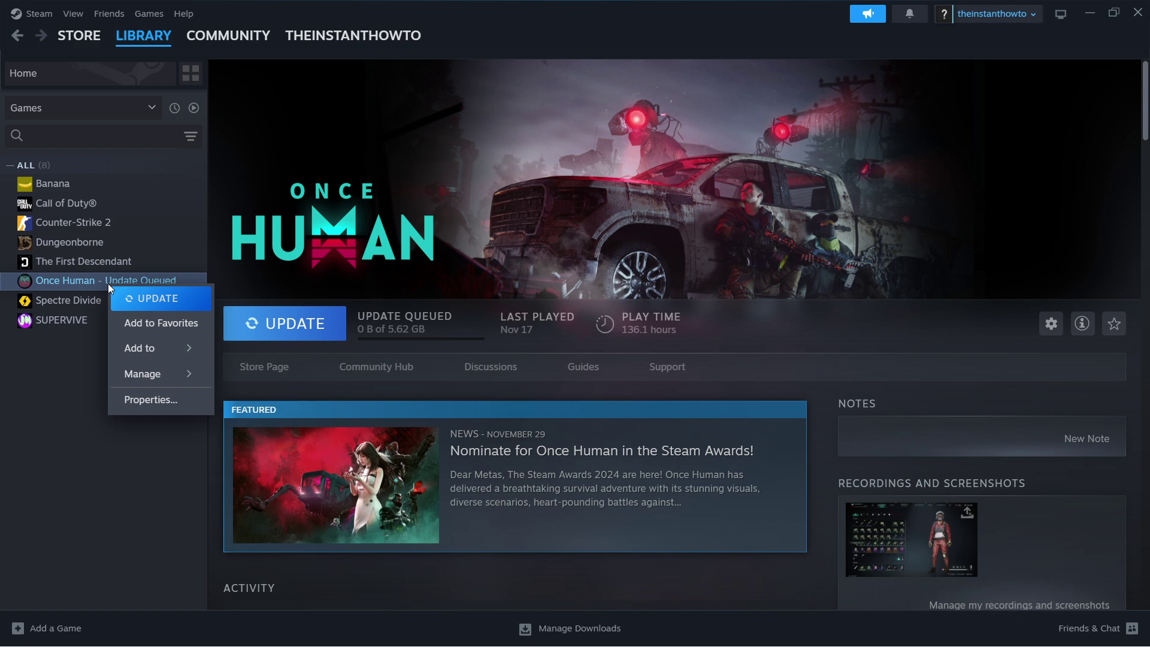
pyautogui.click(162, 399)
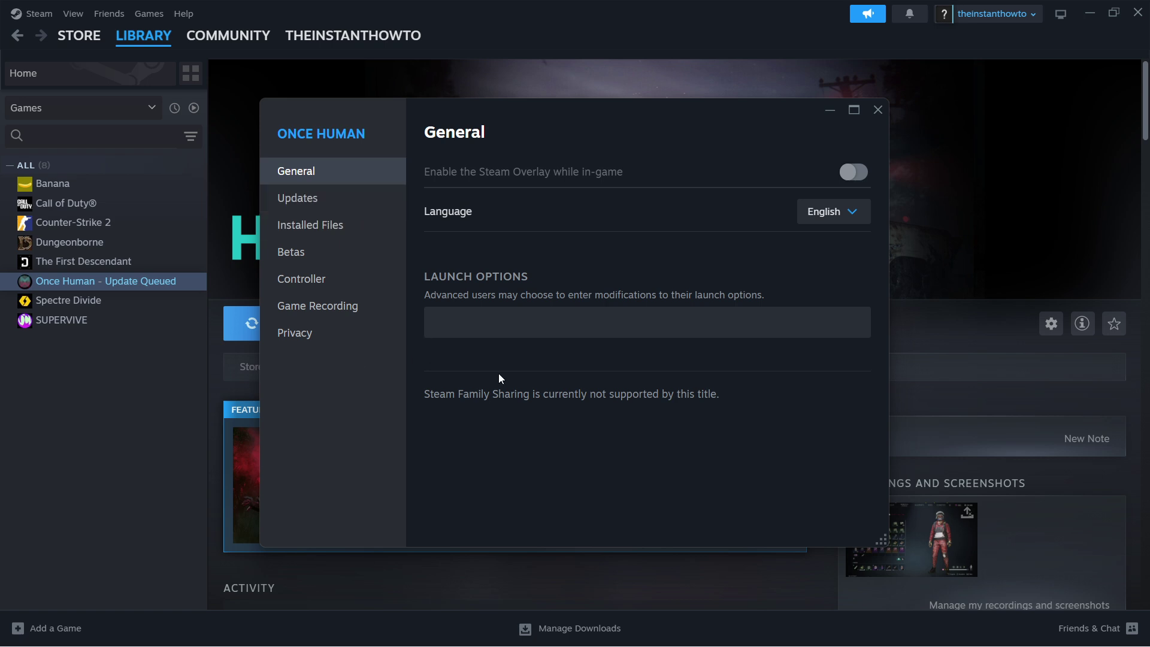
pyautogui.click(481, 331)
pyautogui.write('-dx11')
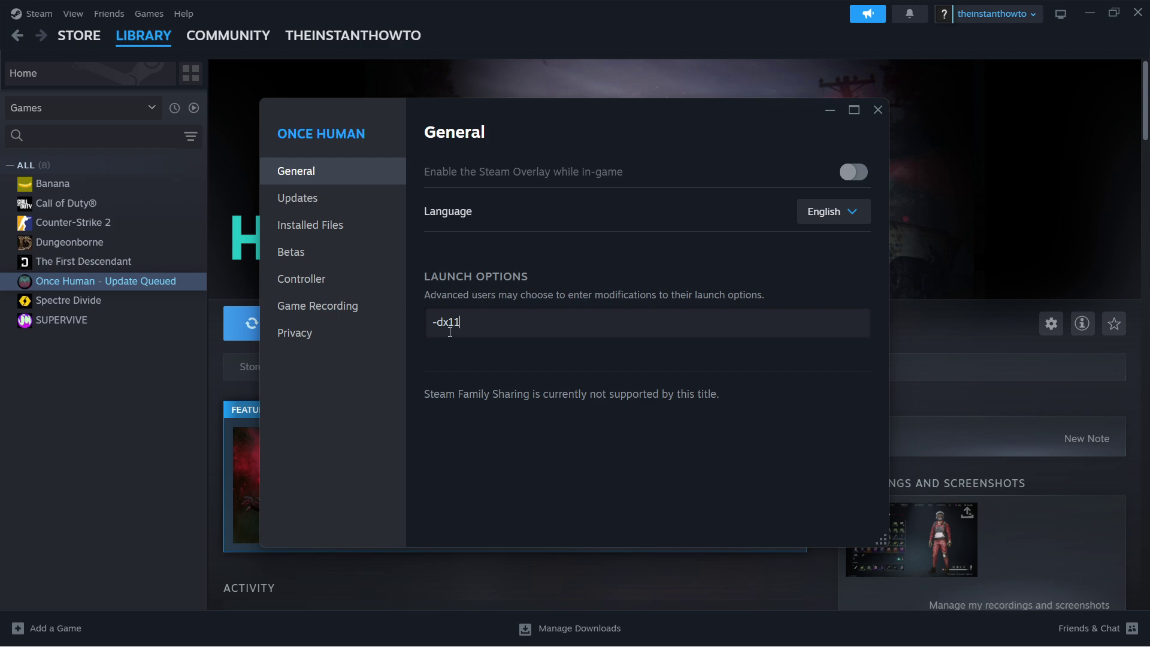
pyautogui.click(879, 120)
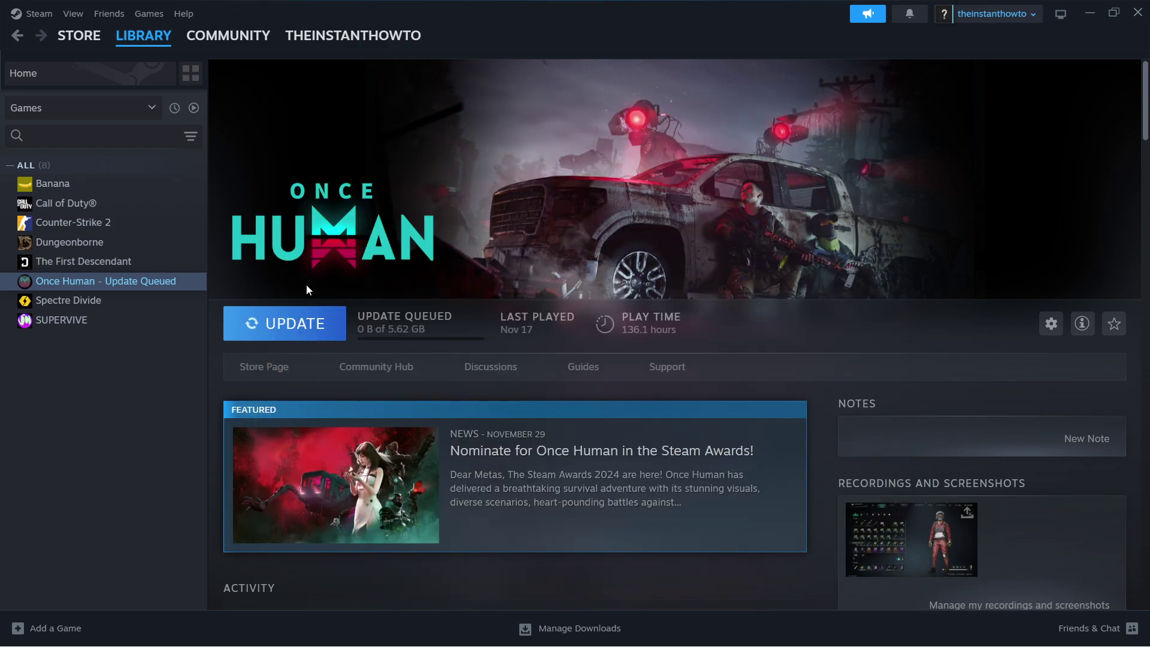
# Delete -dx11 from Once Human's launch options and close Steam
pyautogui.rightClick(149, 284)
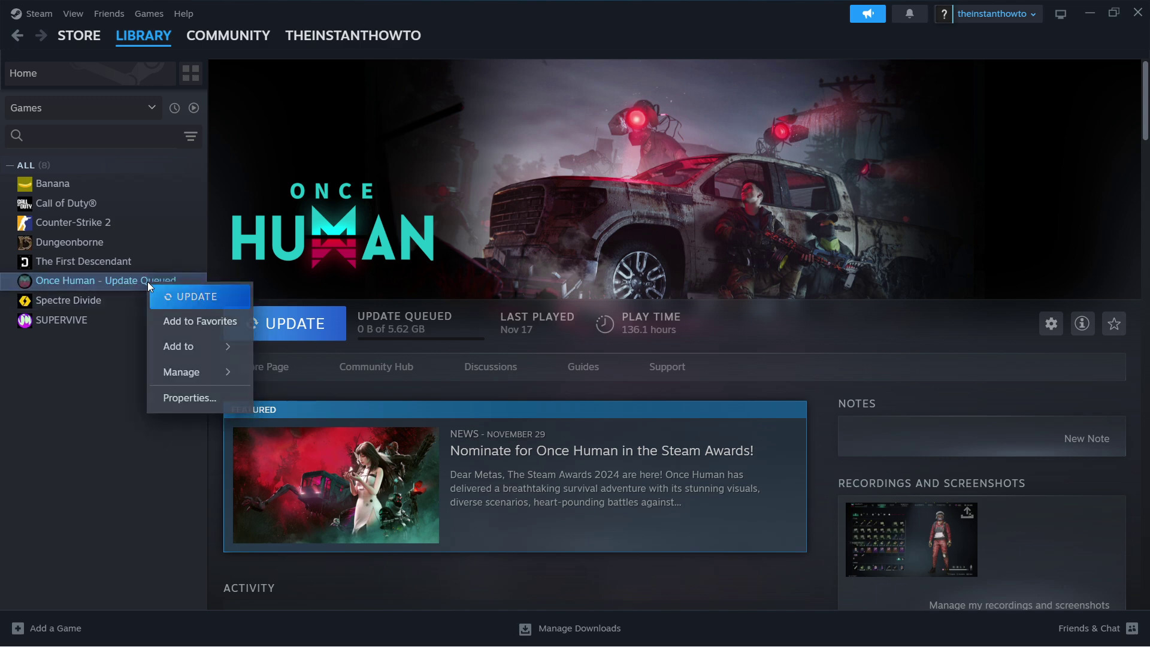
pyautogui.click(189, 397)
pyautogui.hotkey('ctrl', 'a')
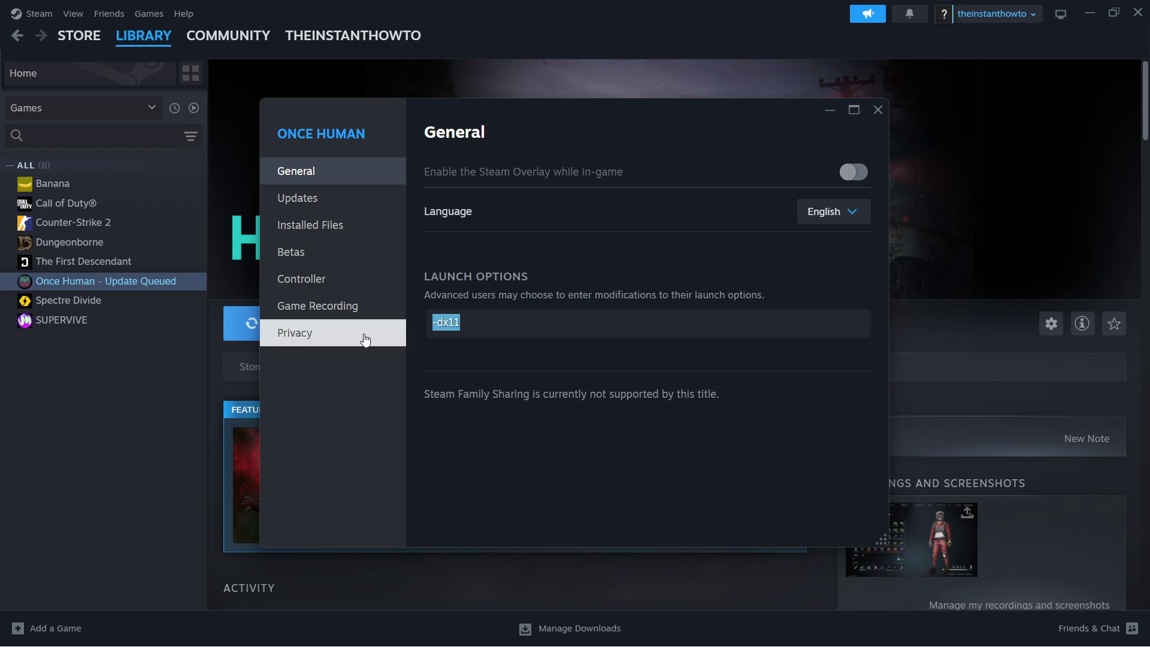
pyautogui.press('BackSpace')
pyautogui.click(875, 109)
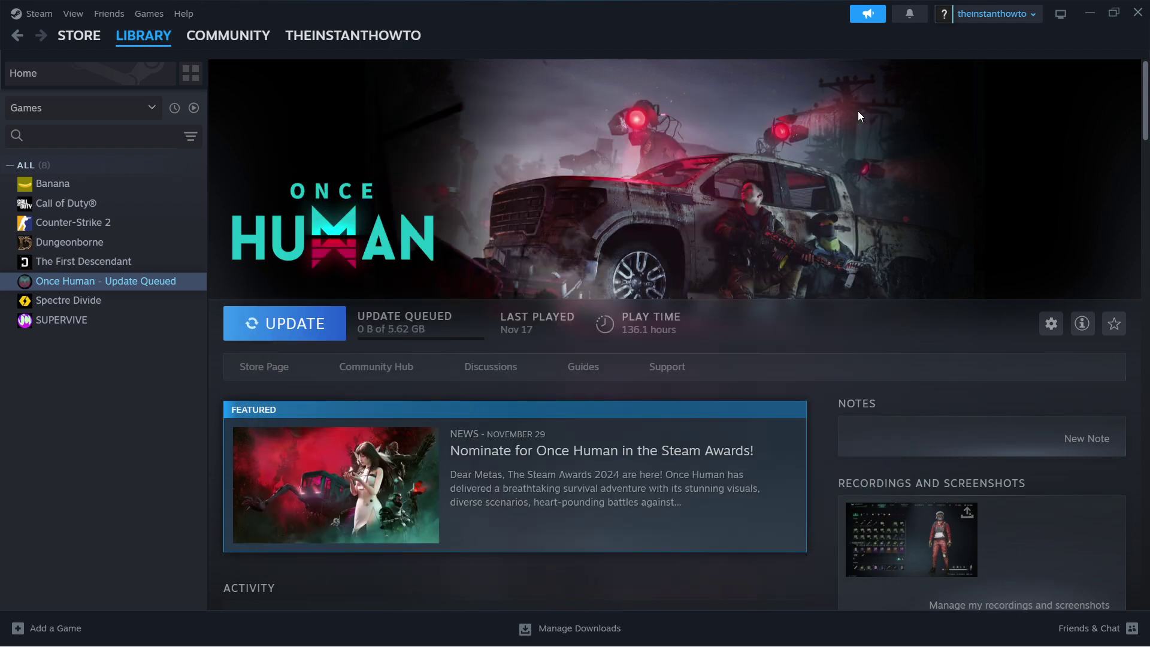
pyautogui.click(1136, 8)
pyautogui.click(424, 402)
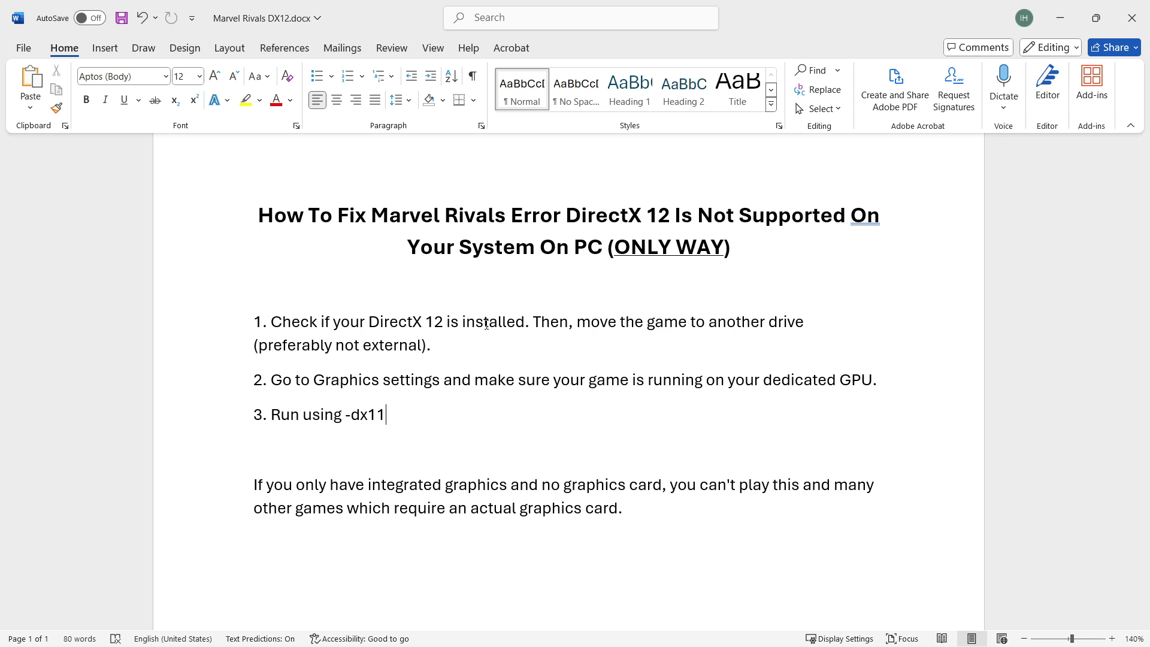
# Make the closing note bold and insert 'DEDICATED' after 'no'
pyautogui.scroll(-3, 420, 359)
pyautogui.tripleClick(372, 388)
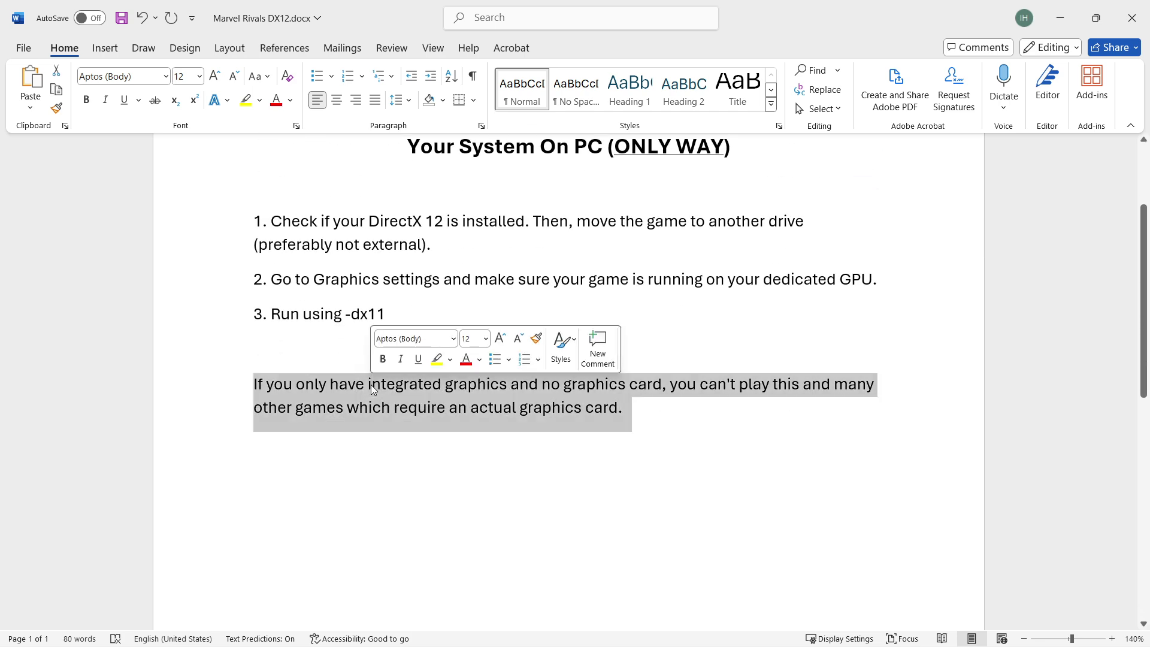
pyautogui.hotkey('ctrl', 'b')
pyautogui.click(403, 421)
pyautogui.scroll(1, 351, 421)
pyautogui.scroll(-1, 351, 421)
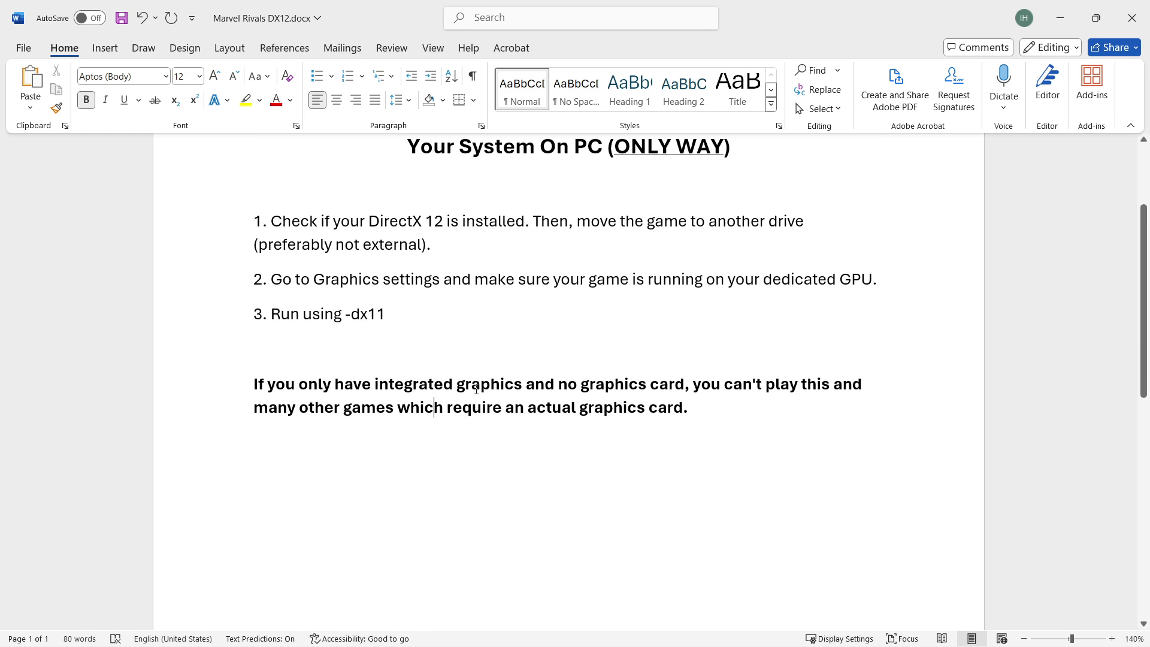
pyautogui.write('DEDICATED')
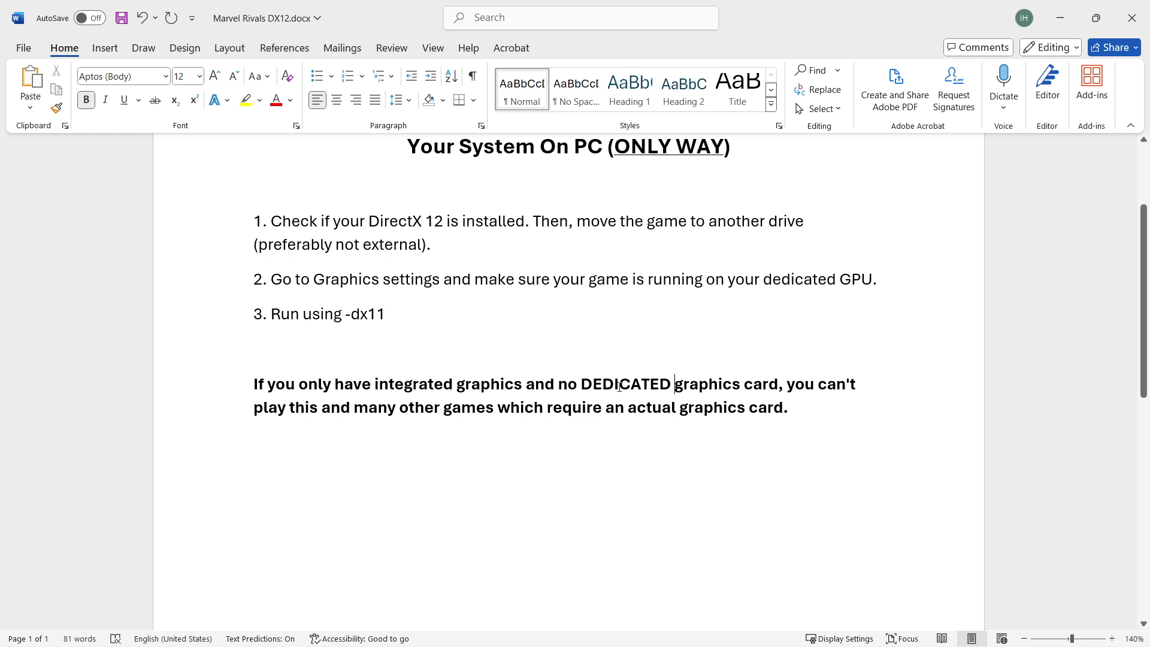
# Underline 'no DEDICATED' in the closing note
pyautogui.moveTo(558, 383); pyautogui.dragTo(671, 384)
pyautogui.hotkey('ctrl', 'u')
pyautogui.click(723, 407)
pyautogui.scroll(3, 740, 442)
pyautogui.scroll(-2, 689, 440)
pyautogui.scroll(1, 641, 436)
pyautogui.scroll(-1, 635, 425)
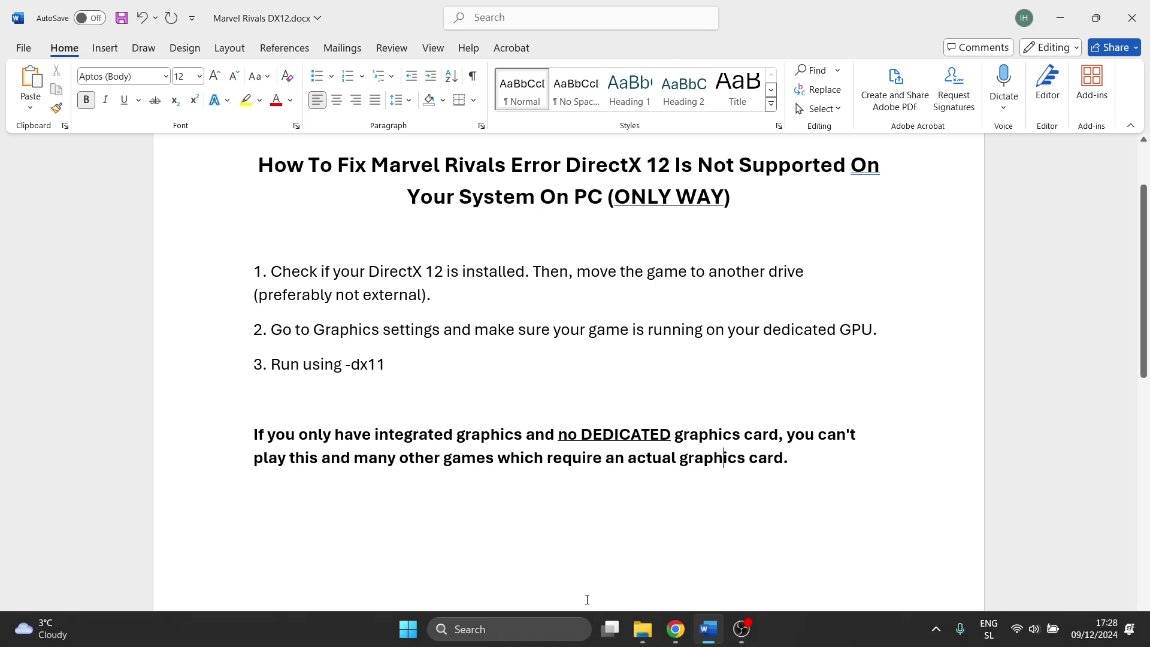
pyautogui.click(484, 630)
pyautogui.write('device manager')
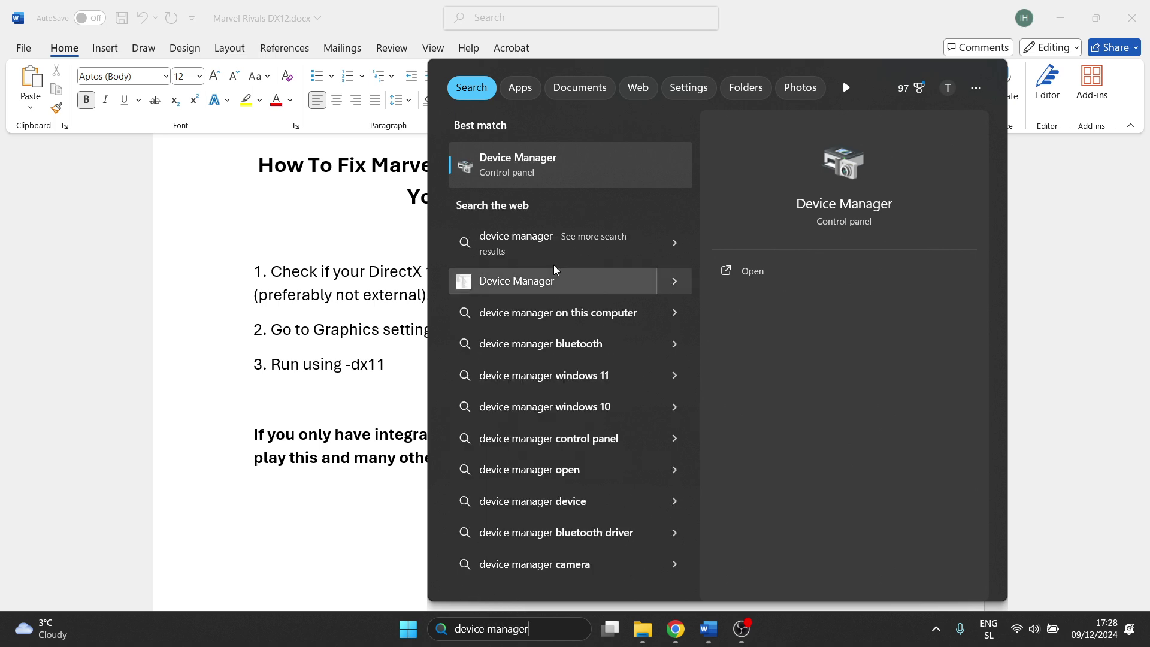
pyautogui.click(547, 163)
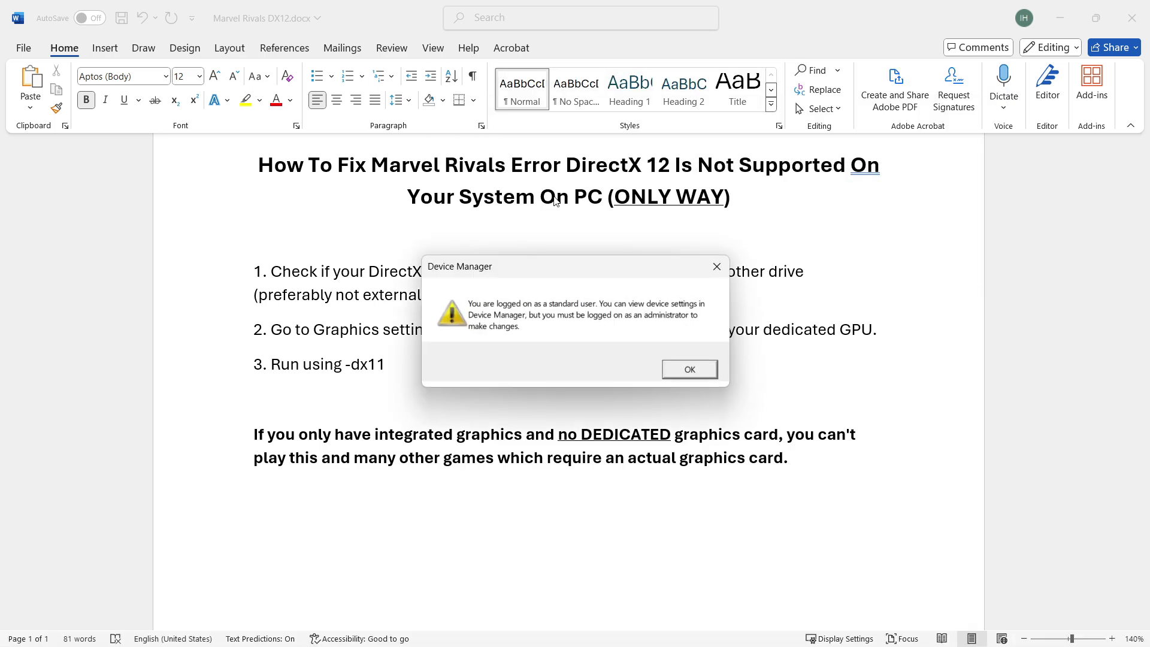
pyautogui.click(686, 369)
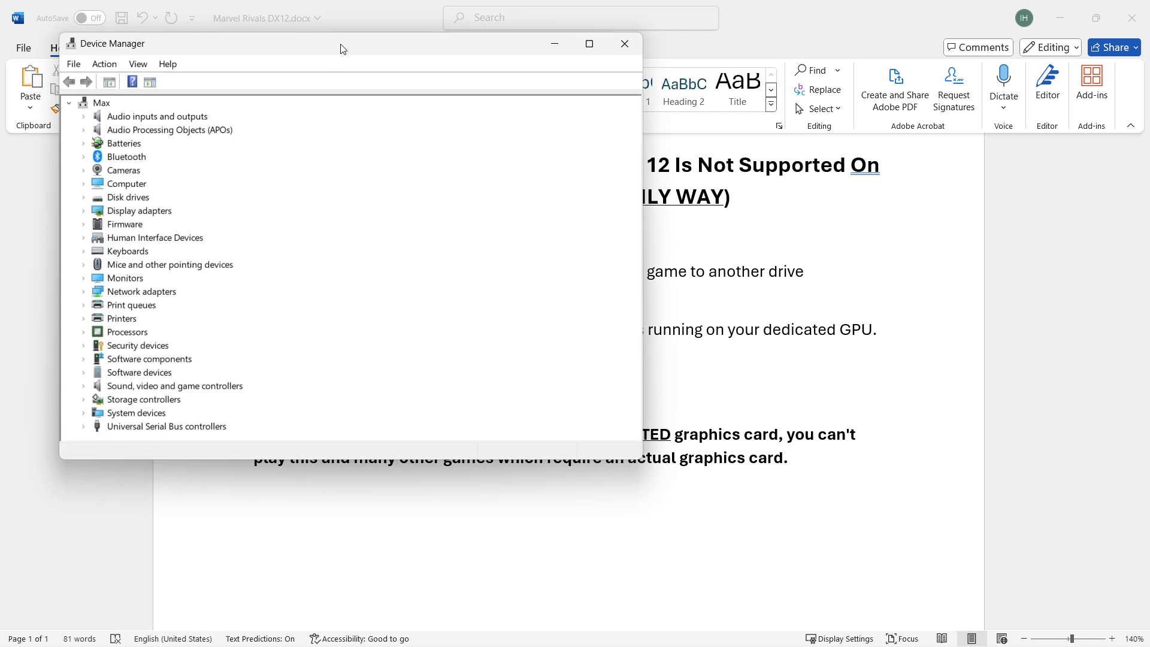
pyautogui.moveTo(341, 45); pyautogui.dragTo(497, 92)
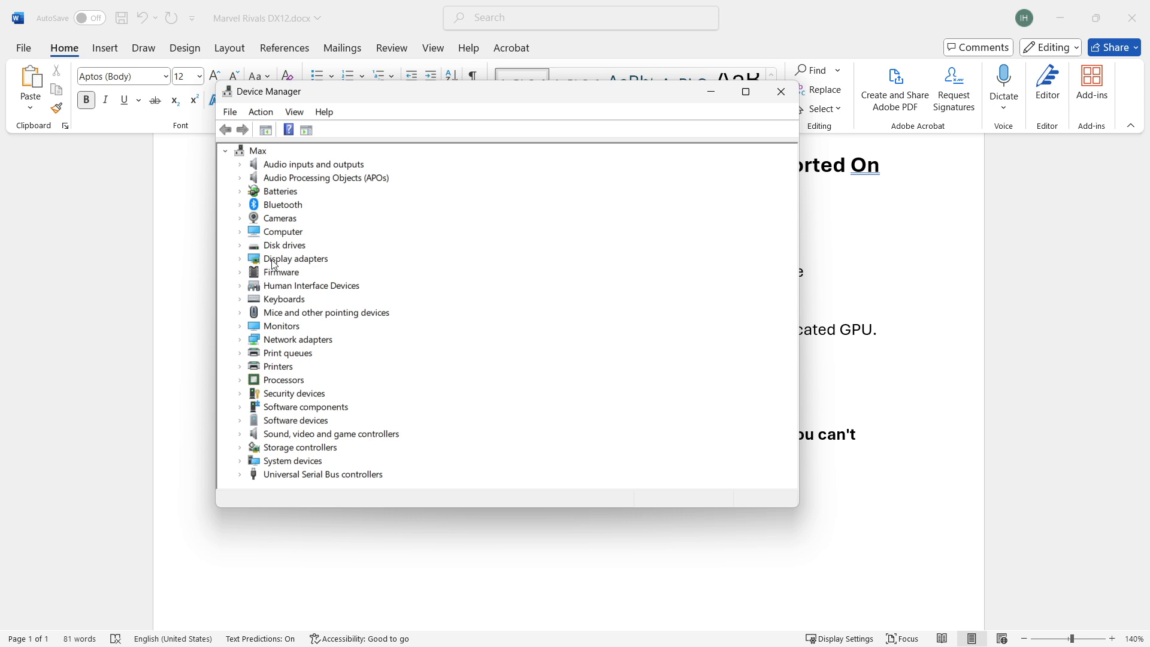
pyautogui.doubleClick(245, 262)
pyautogui.click(239, 259)
pyautogui.click(239, 259)
pyautogui.click(316, 273)
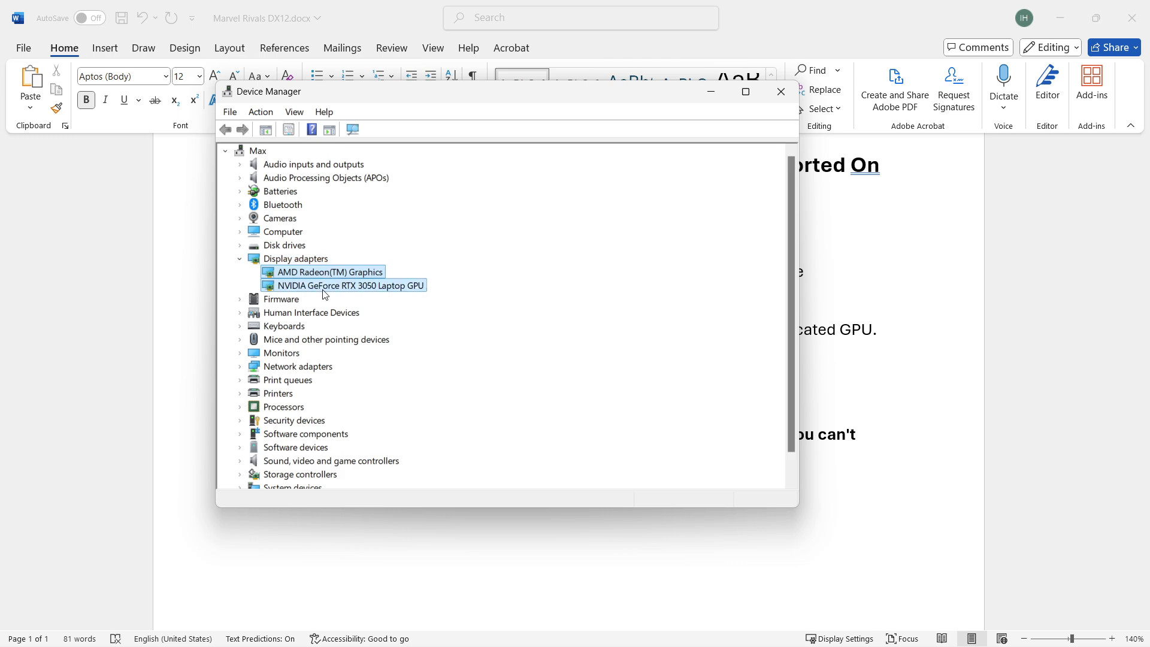
pyautogui.click(313, 283)
pyautogui.click(305, 278)
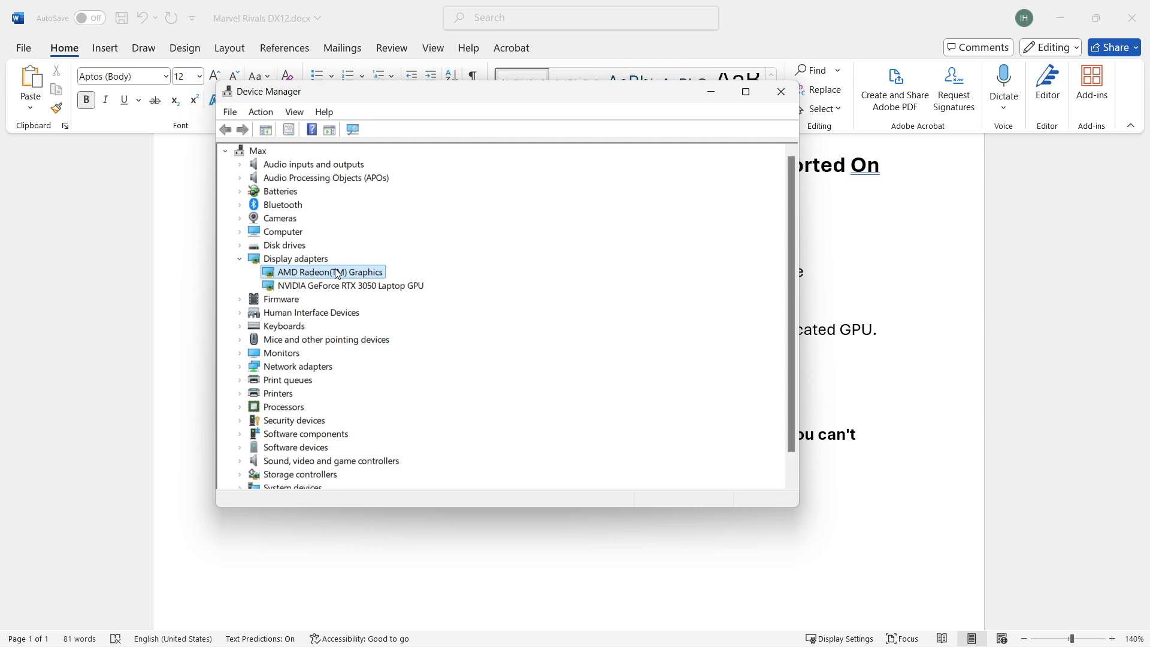
pyautogui.click(309, 290)
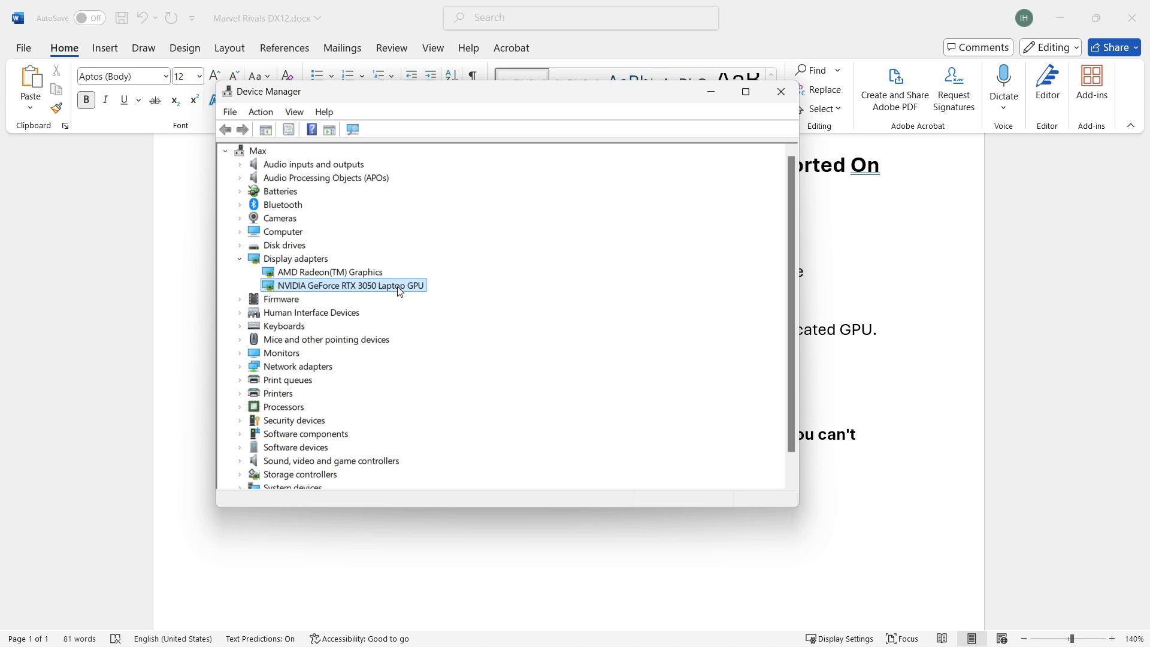
pyautogui.click(350, 273)
pyautogui.click(347, 286)
pyautogui.click(333, 273)
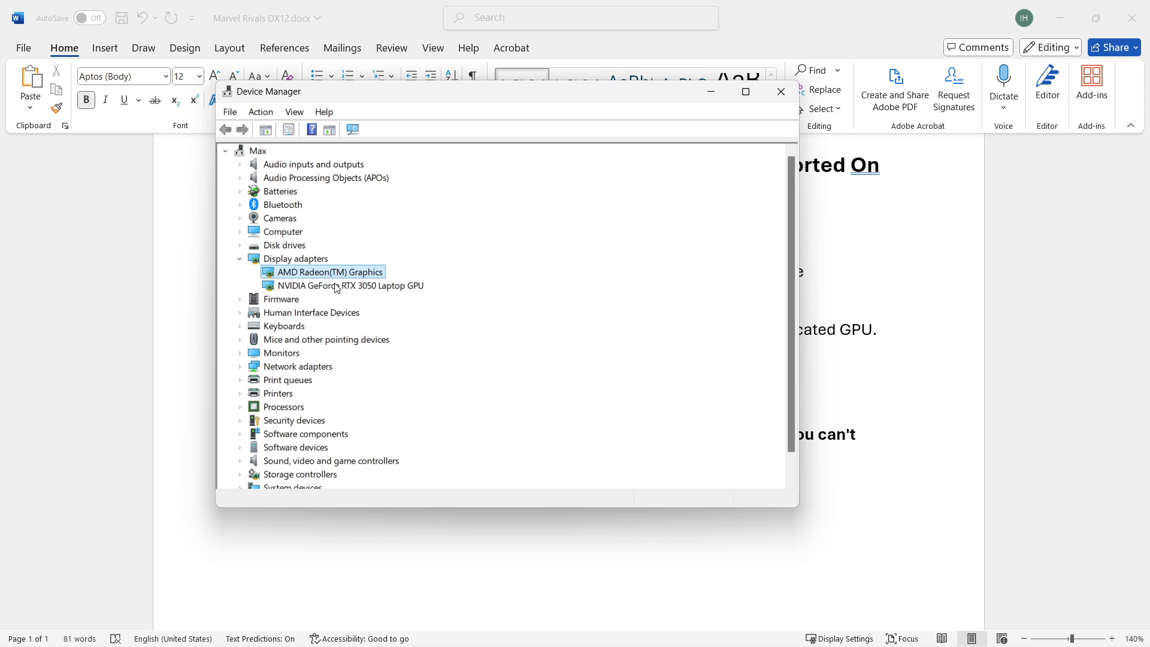
pyautogui.click(778, 92)
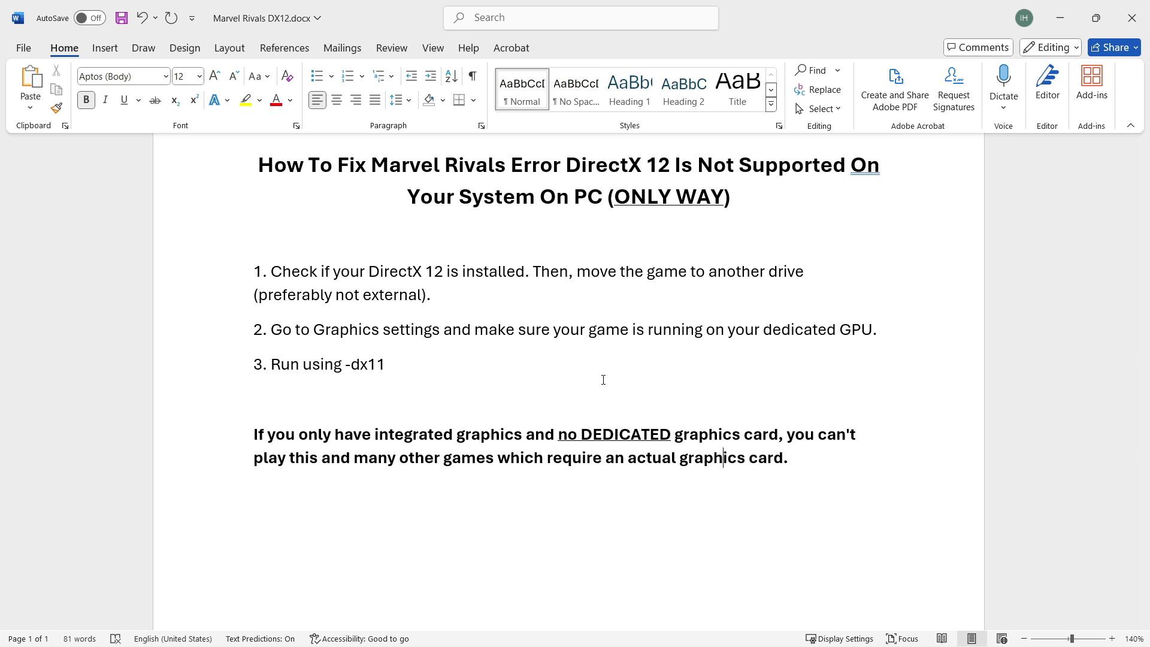
pyautogui.scroll(2, 603, 379)
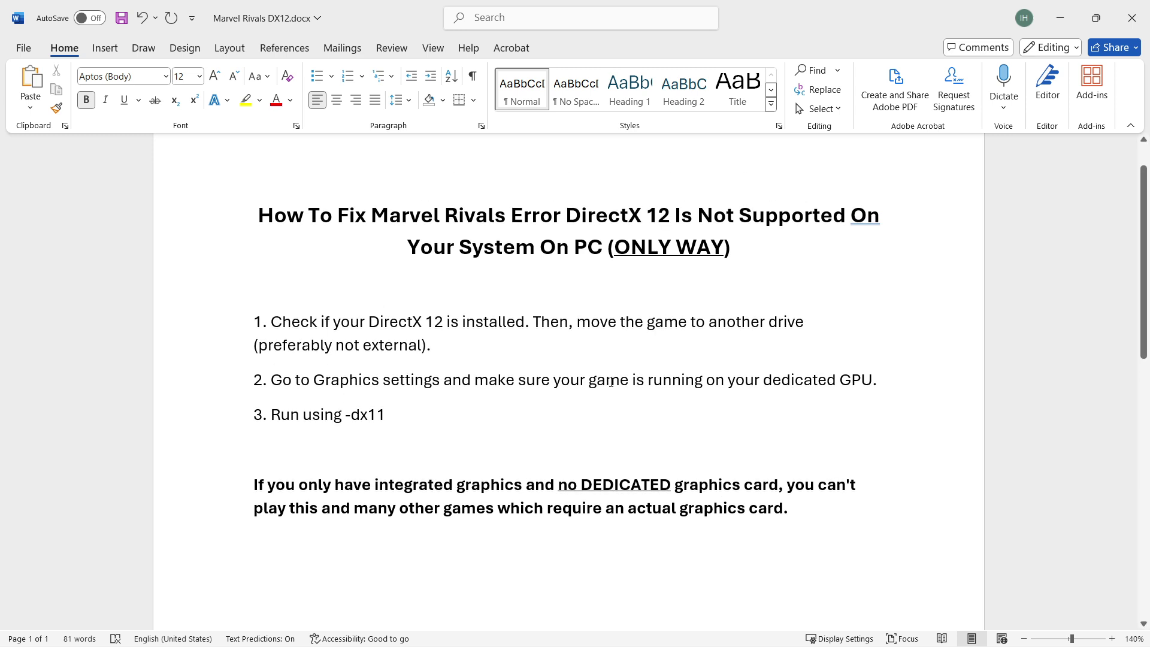